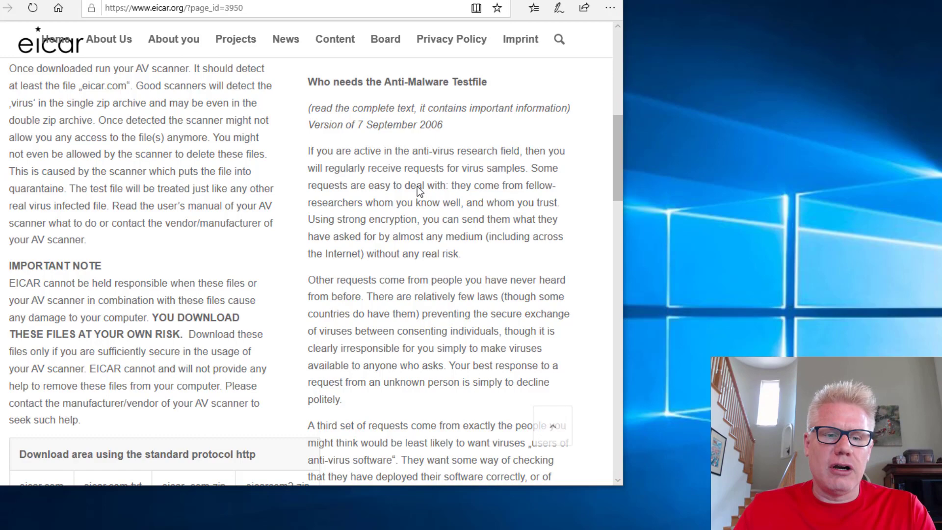
Widen the Edge window and scroll the EICAR page down to the download area tables
scroll(216, 172, up, 3)
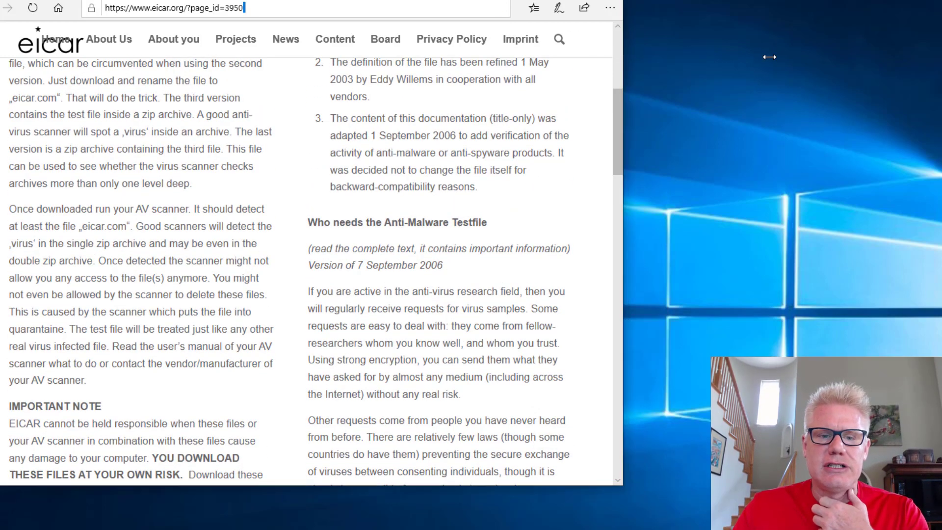
drag(770, 56, 882, 59)
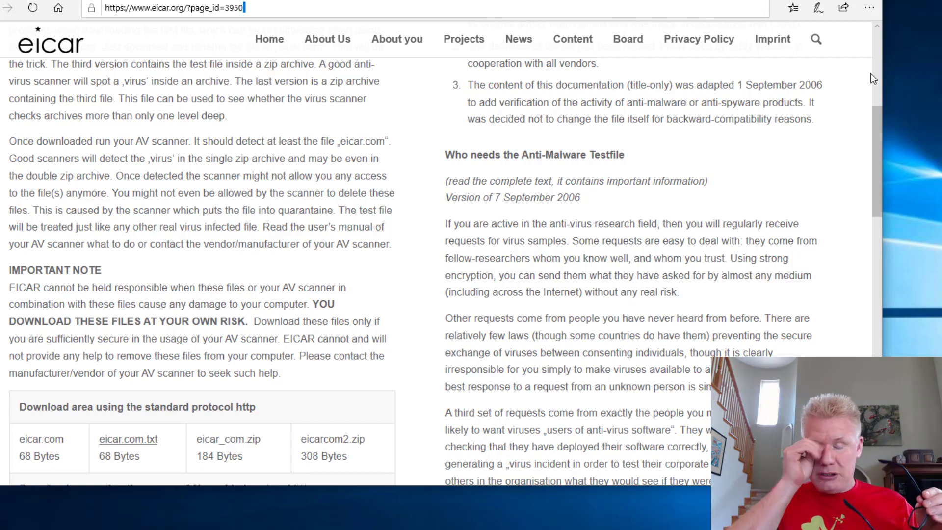
scroll(257, 344, down, 3)
scroll(258, 321, up, 4)
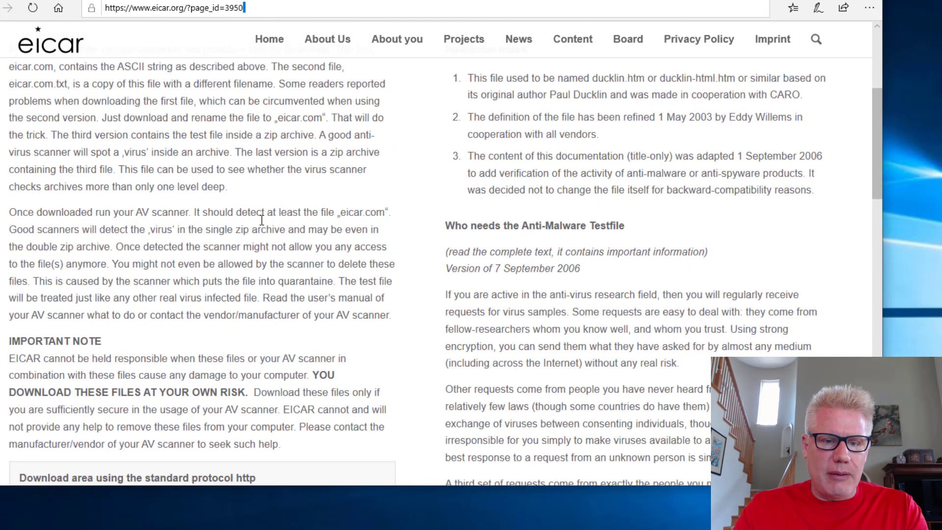
scroll(149, 260, down, 4)
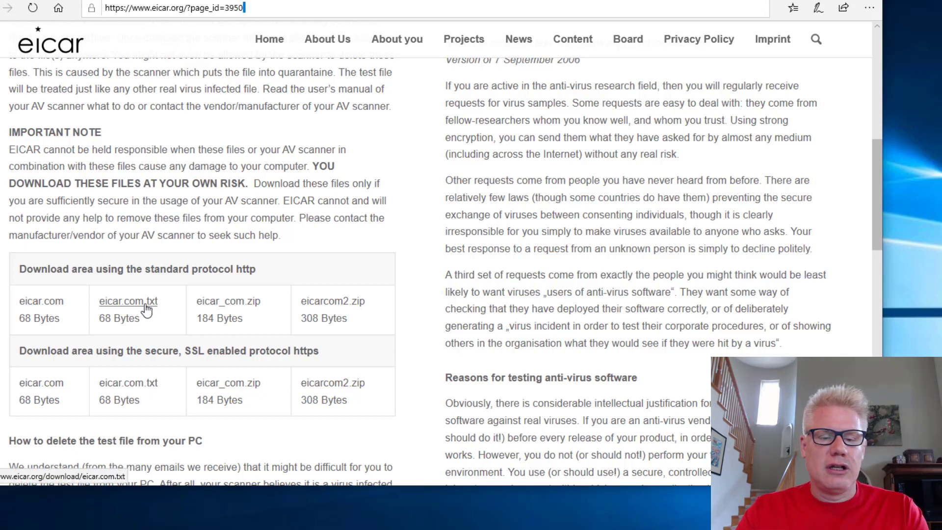
Try saving eicar.com.txt, dismiss the SmartScreen blocked-download warning, and bring up Edge's main menu
click(146, 309)
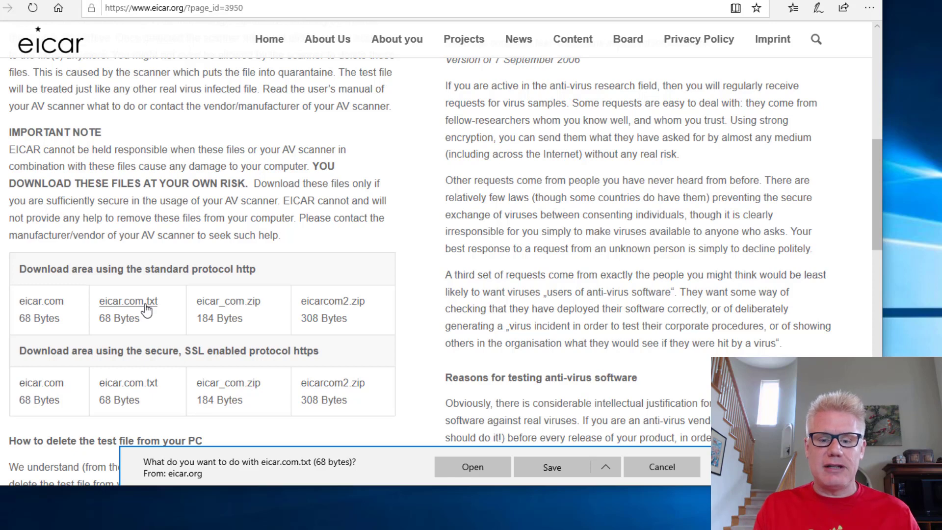
click(559, 472)
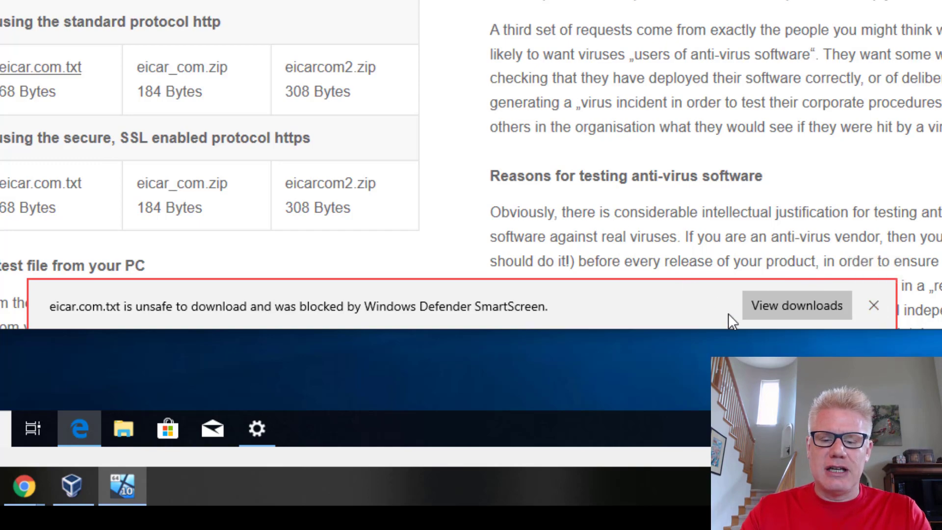
click(872, 305)
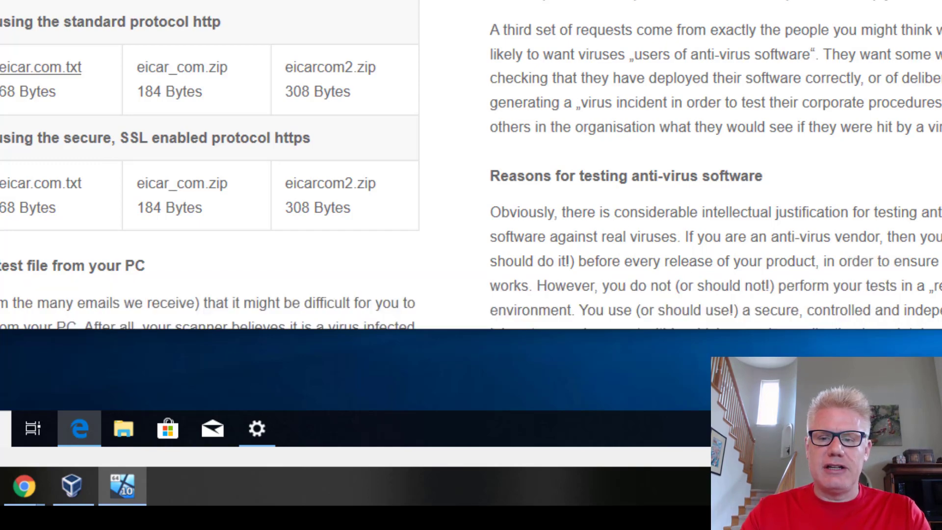
click(600, 17)
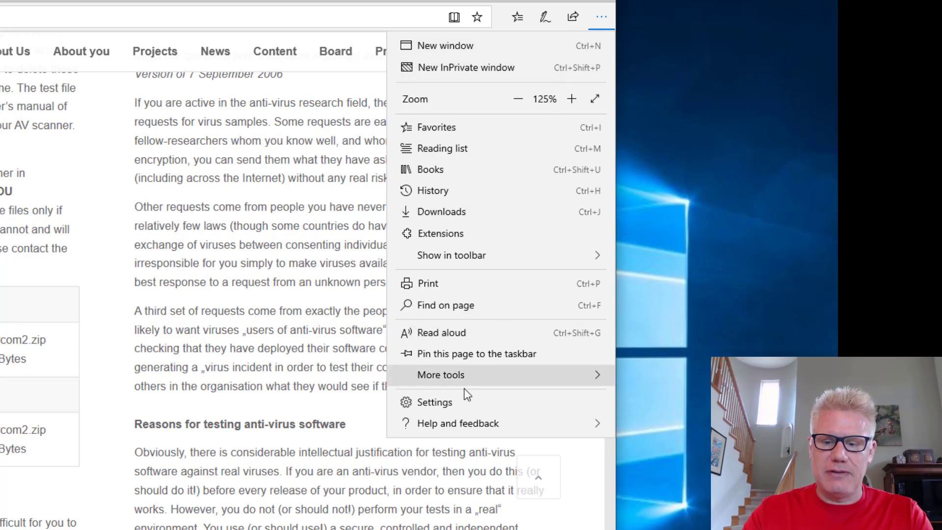
Turn Windows Defender SmartScreen off under Privacy & security, then close the settings pane
click(457, 402)
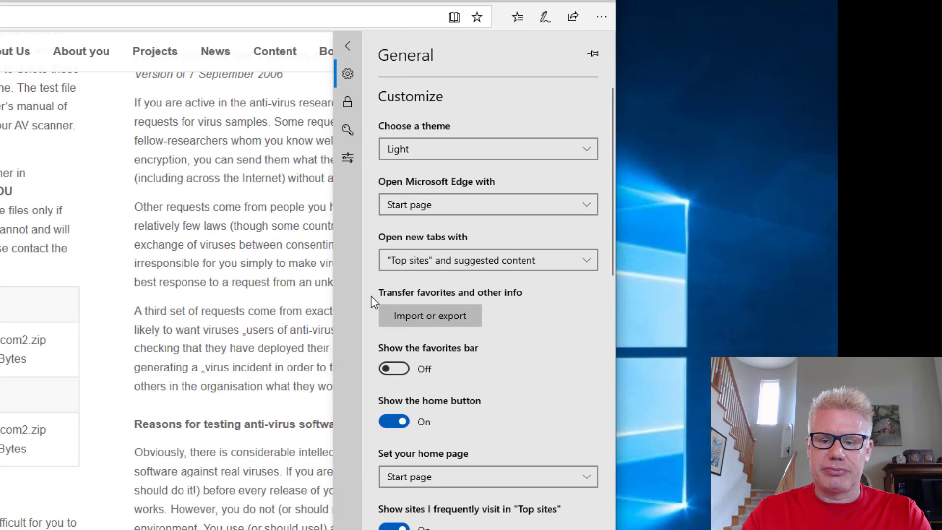
scroll(367, 297, down, 5)
scroll(369, 294, up, 2)
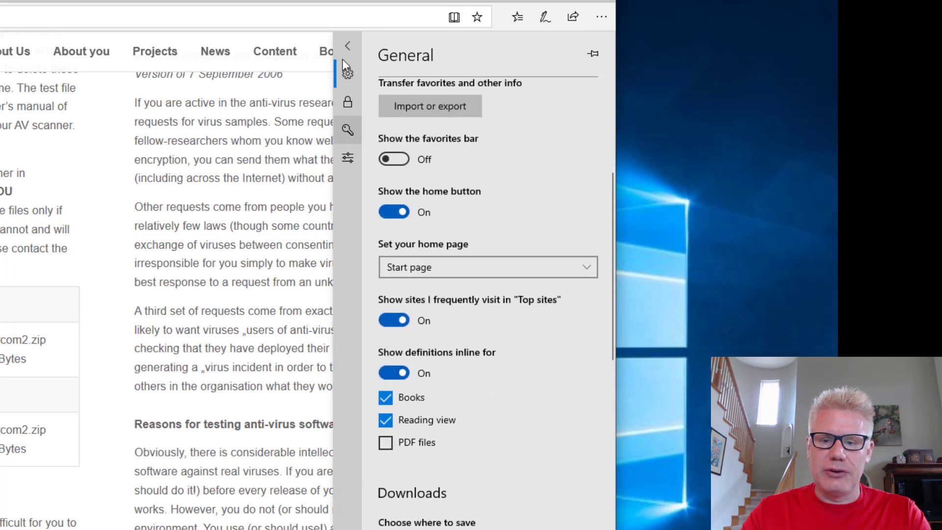
click(349, 102)
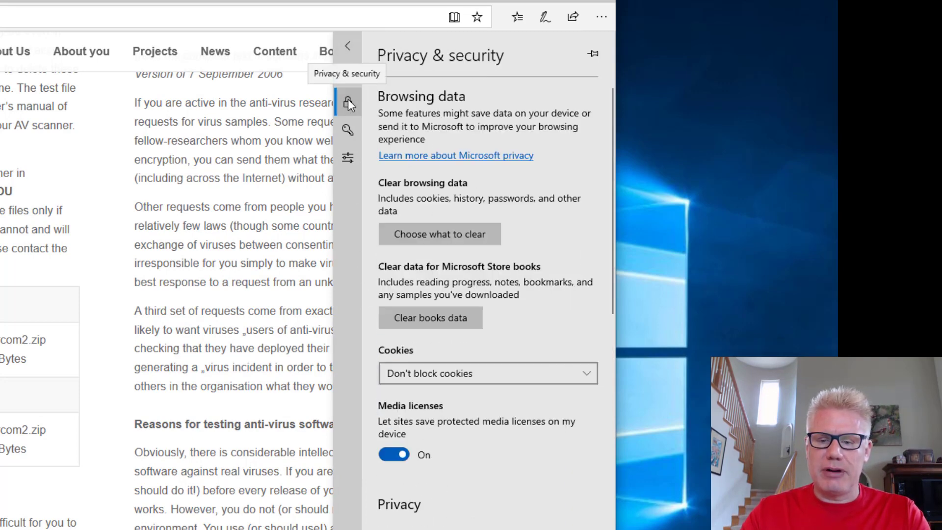
scroll(374, 282, down, 9)
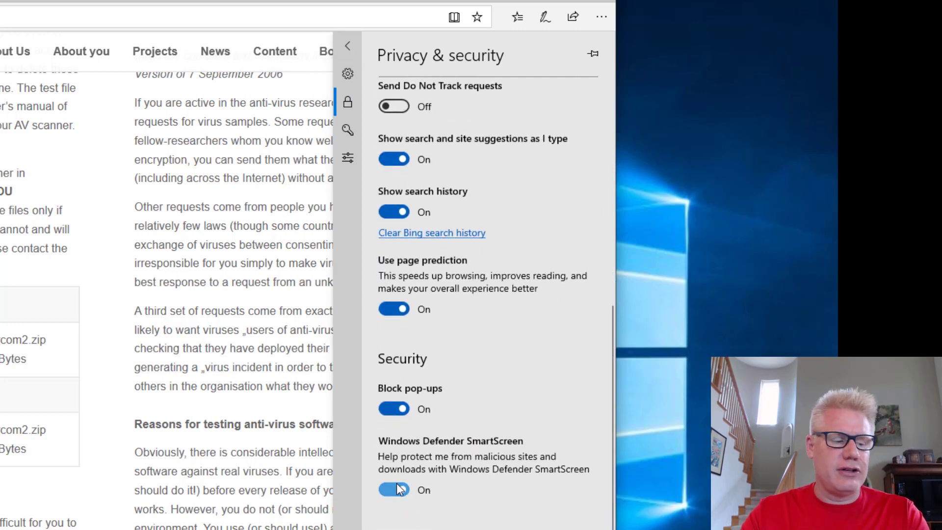
click(398, 490)
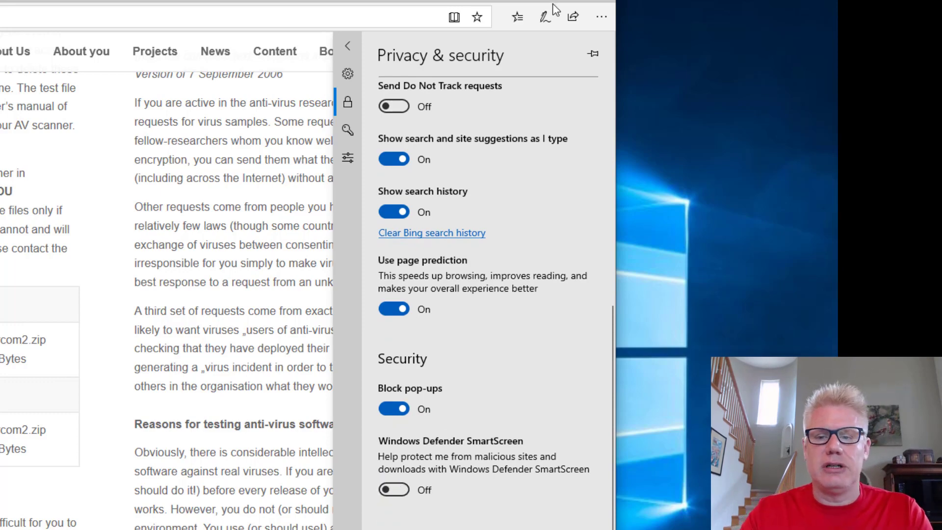
click(345, 48)
click(216, 127)
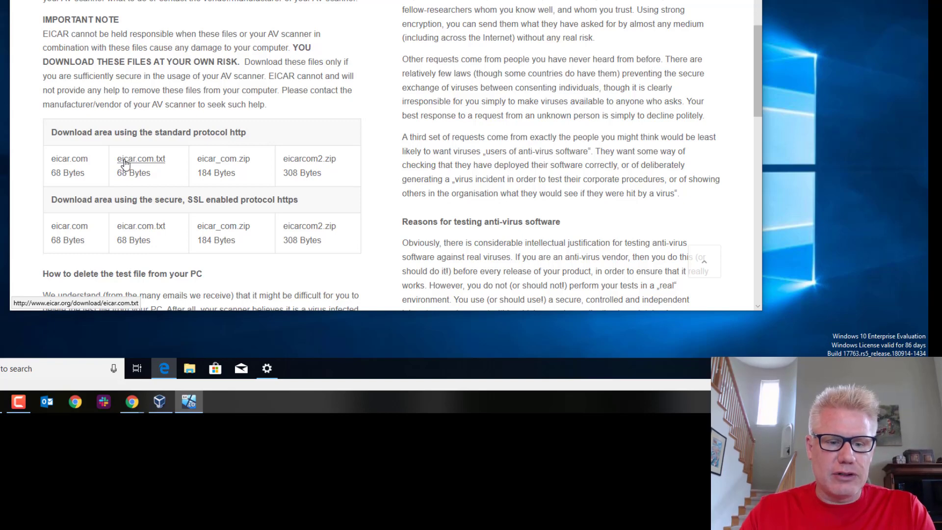
Download and save eicar.com.txt again, which is flagged as a virus and deleted
click(158, 159)
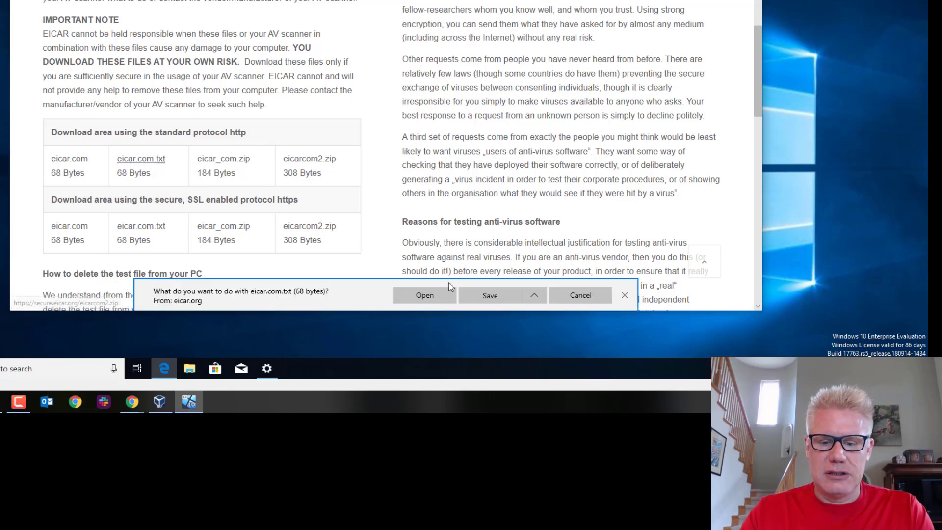
click(491, 295)
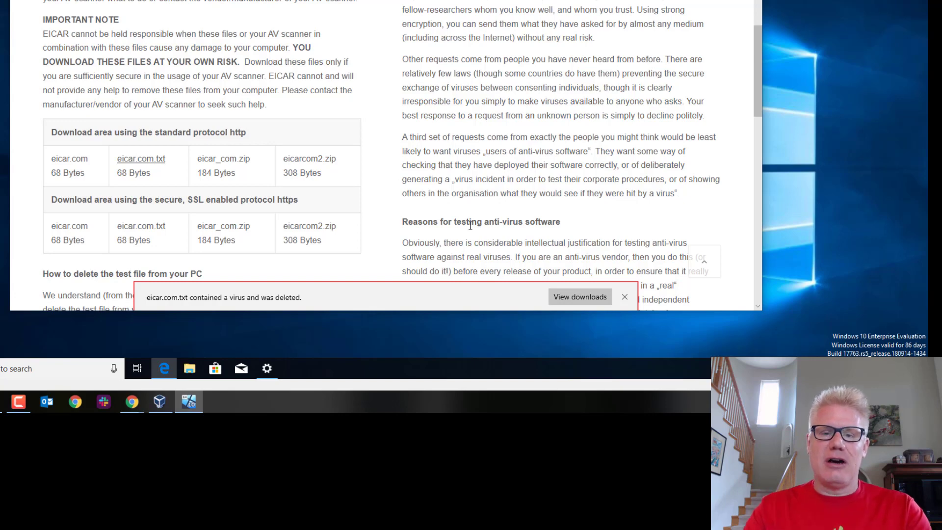
scroll(470, 226, up, 1)
scroll(470, 225, up, 3)
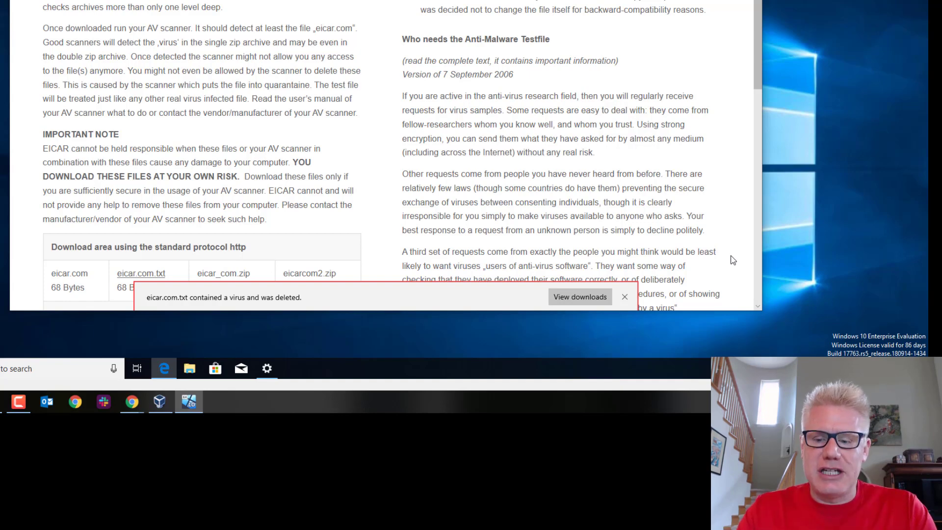
Open Windows Security's Virus & threat protection settings from the hidden notification icons
click(822, 369)
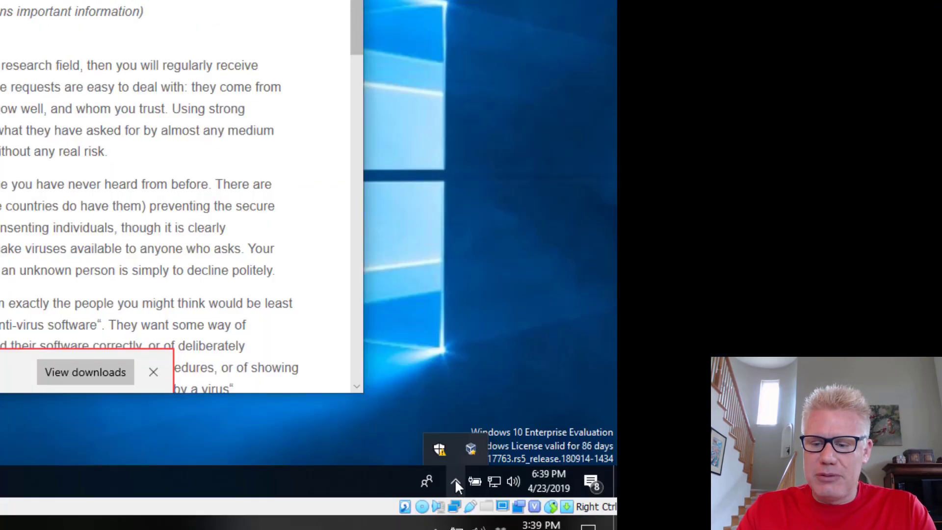
click(431, 442)
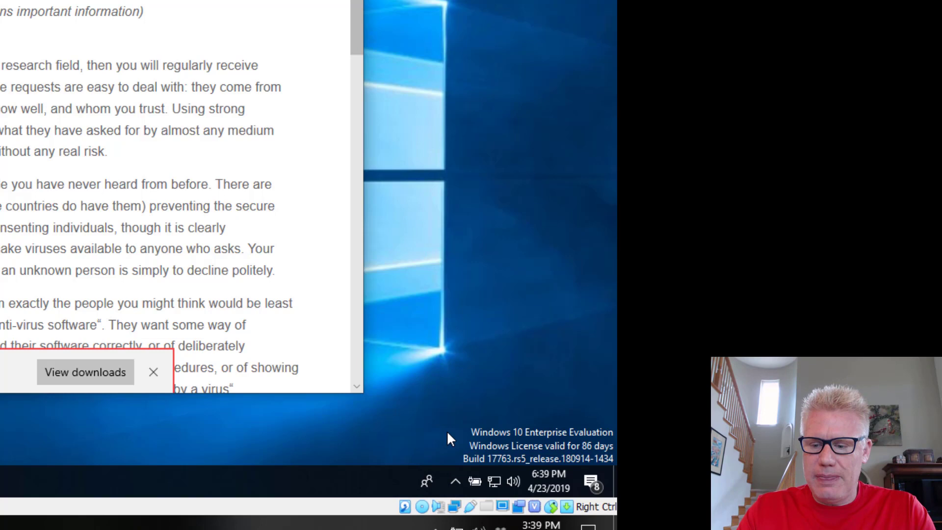
right_click(493, 478)
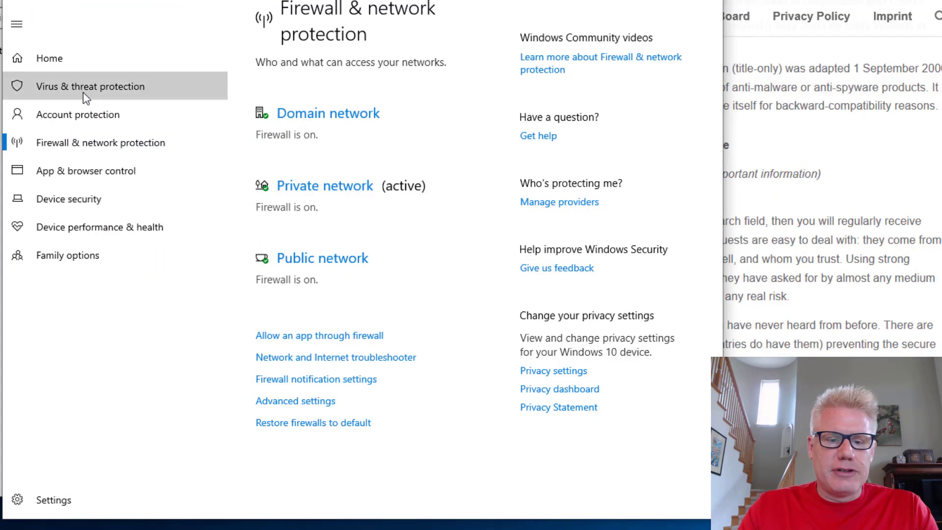
click(223, 98)
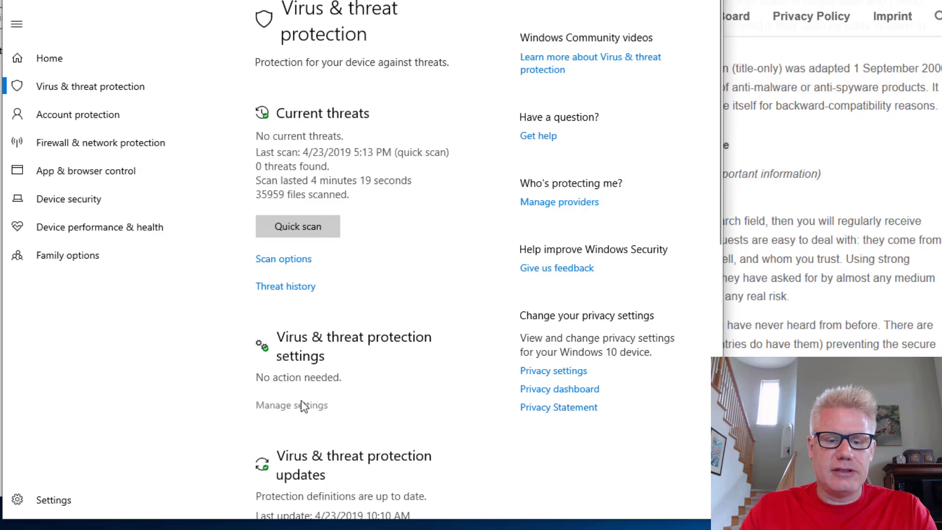
click(301, 406)
Turn off real-time protection, cloud-delivered protection and automatic sample submission, approving each UAC prompt
click(279, 227)
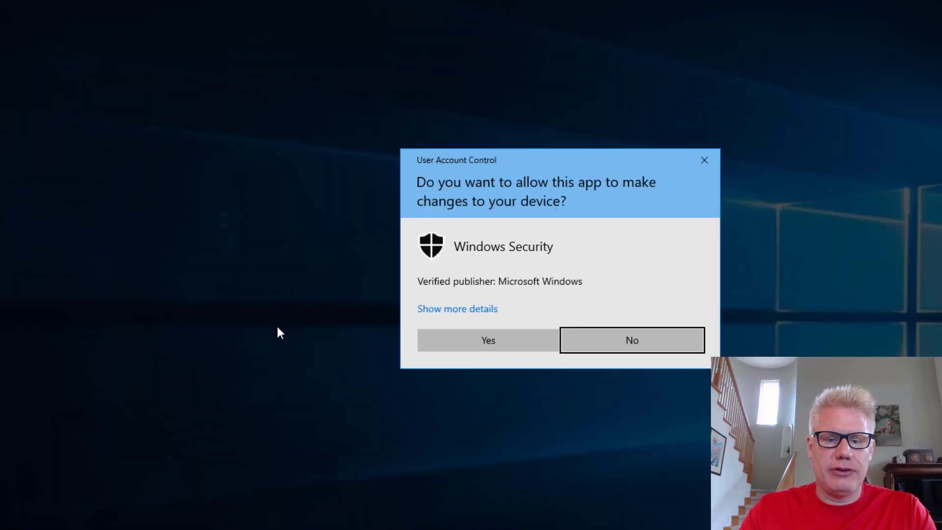
click(506, 346)
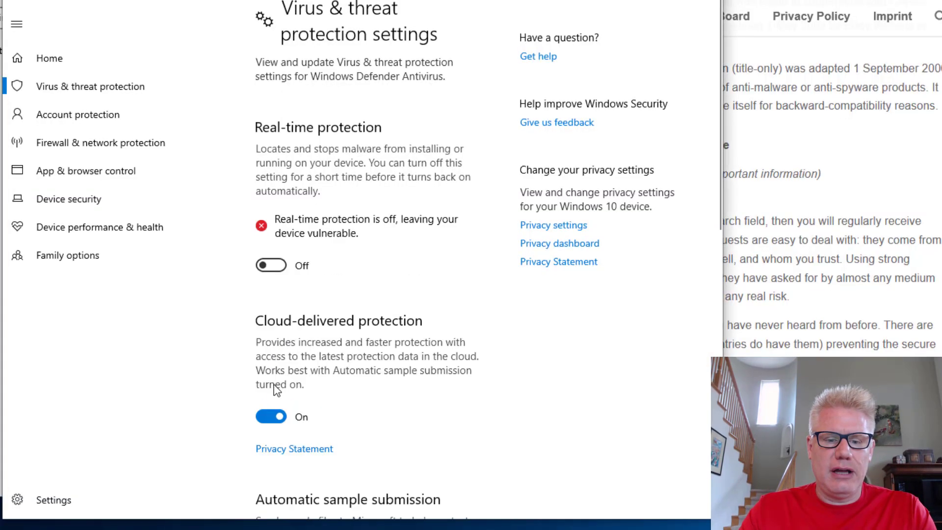
click(271, 416)
click(508, 346)
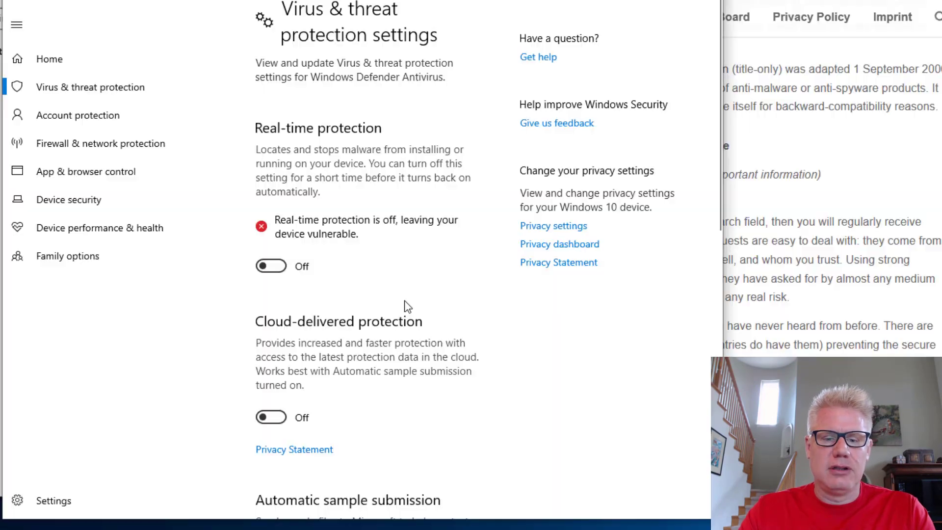
scroll(352, 311, down, 5)
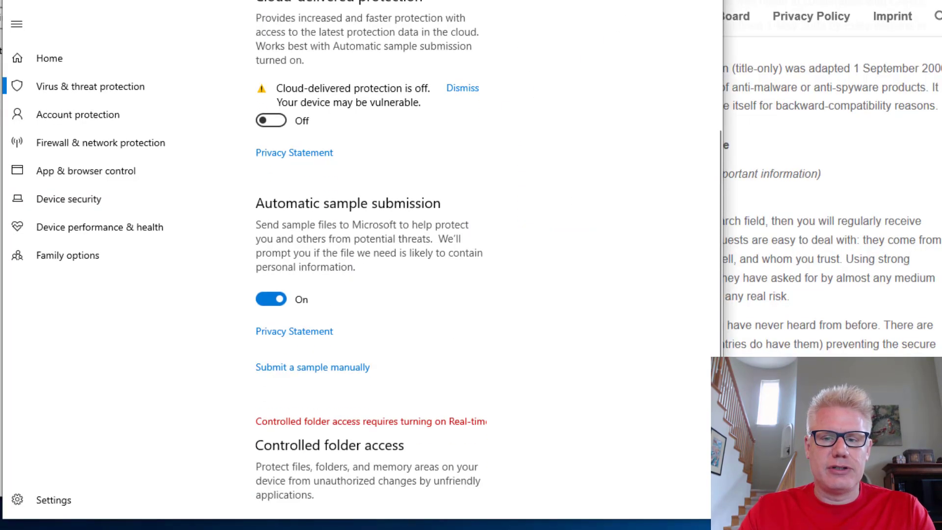
click(279, 301)
click(494, 346)
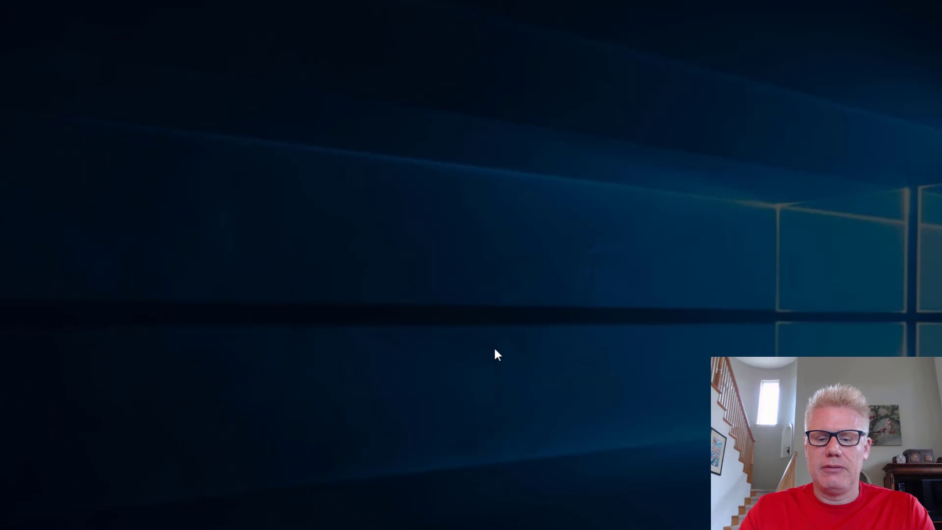
Clear the address suggestions and virus notice, then download and keep eicar.com.txt
scroll(466, 244, up, 7)
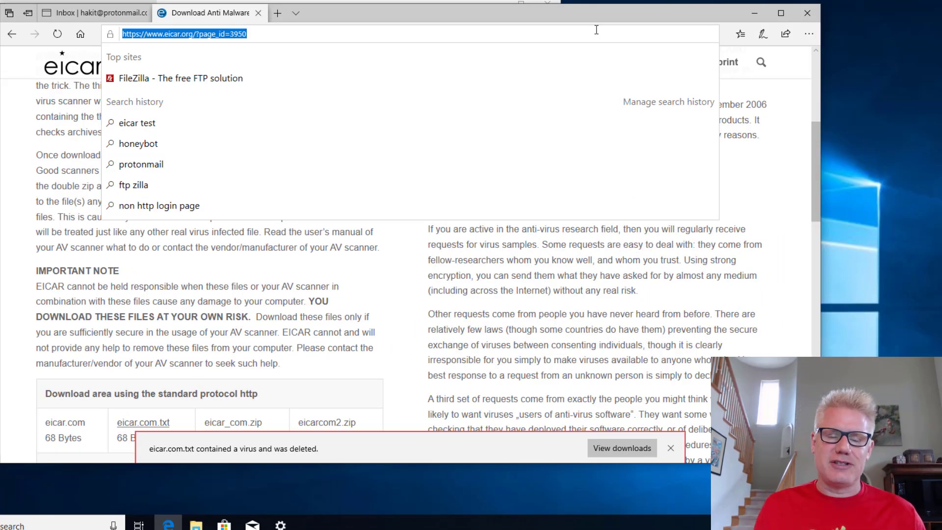
click(456, 346)
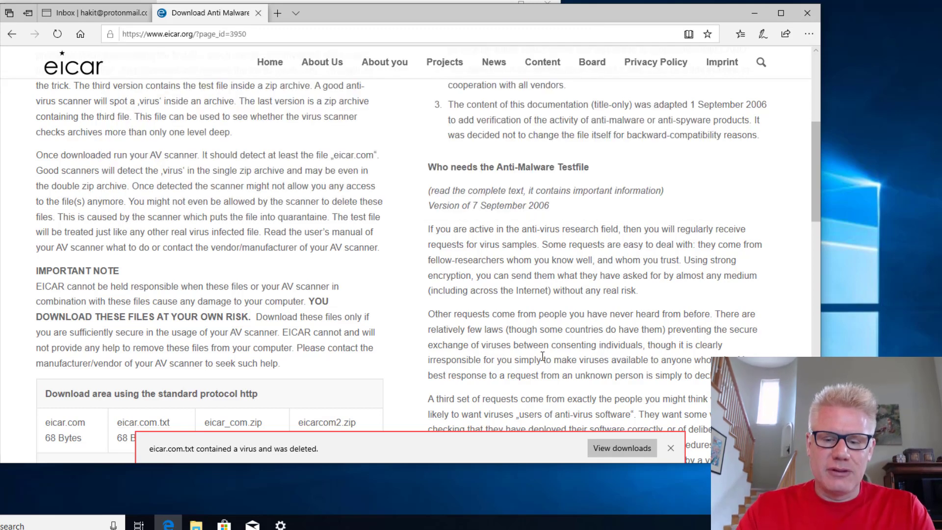
click(670, 448)
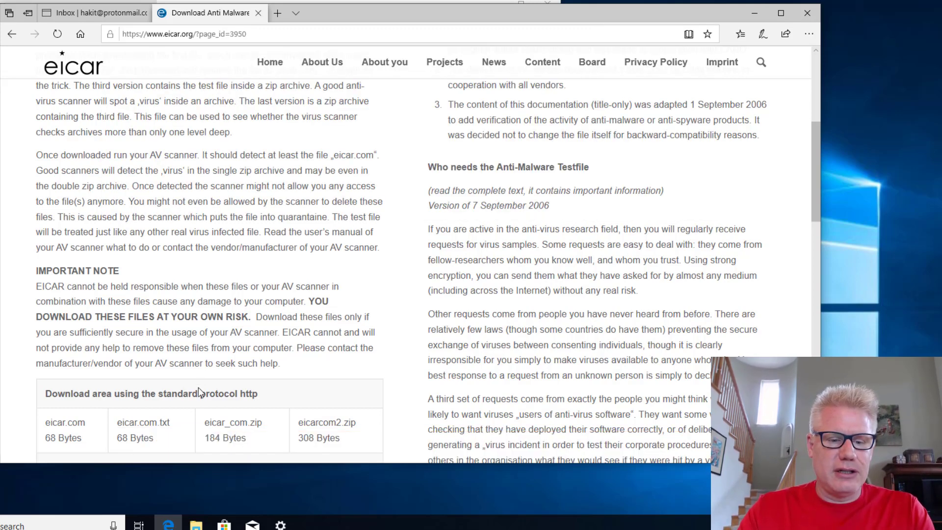
click(140, 425)
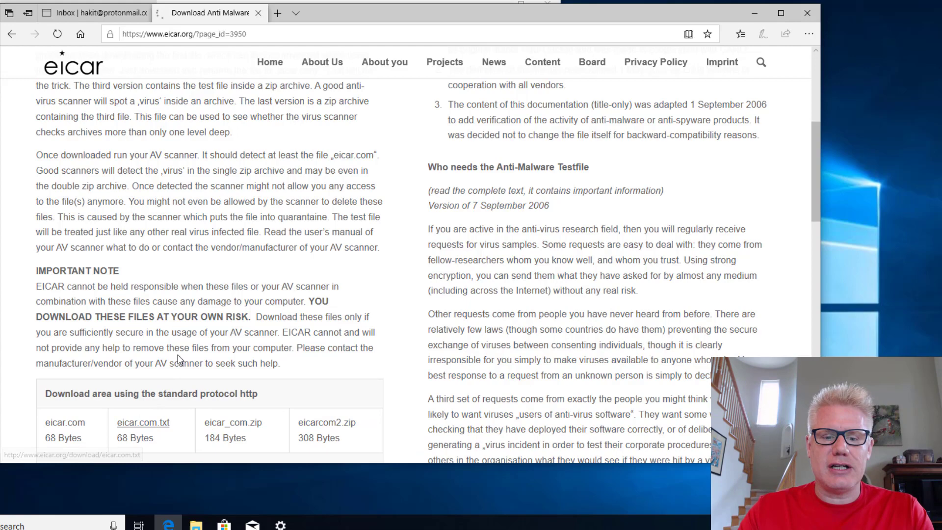
click(492, 446)
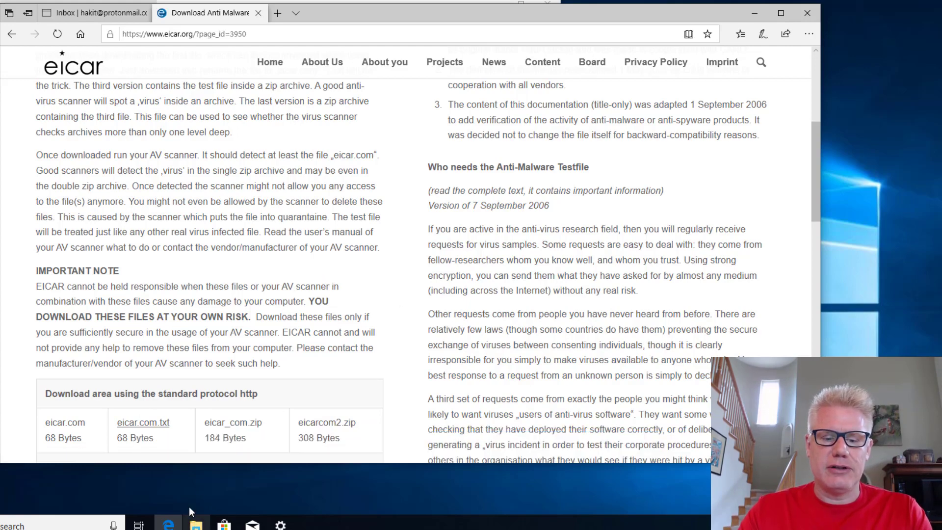
Open eicar.com from the Downloads folder in Notepad using Open with
click(196, 524)
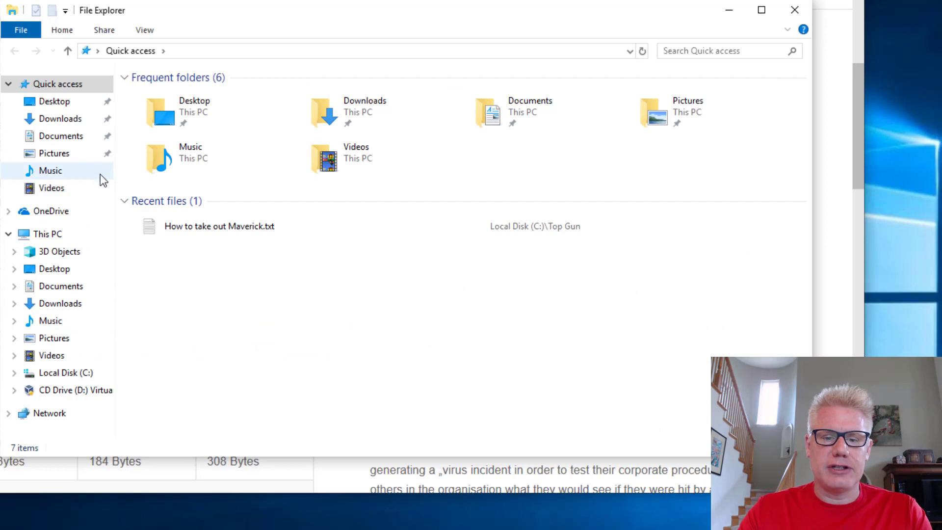
click(356, 113)
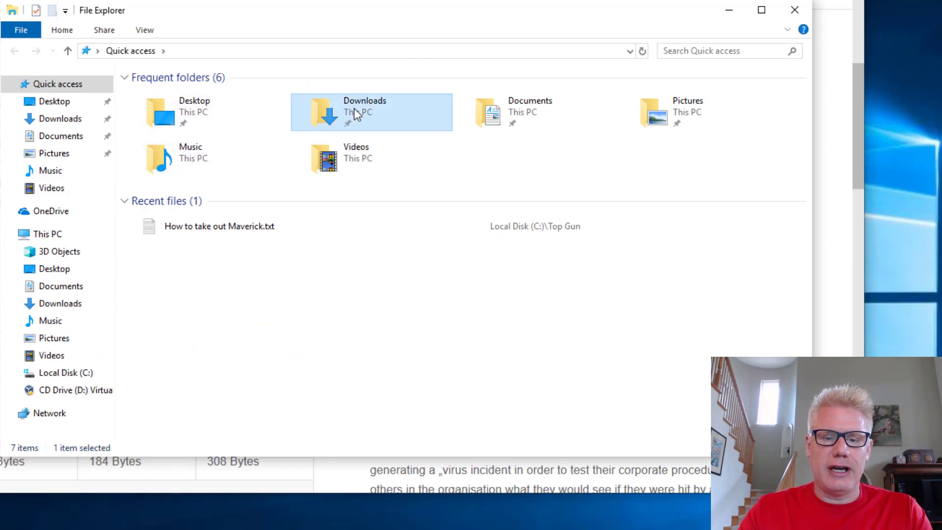
double_click(355, 110)
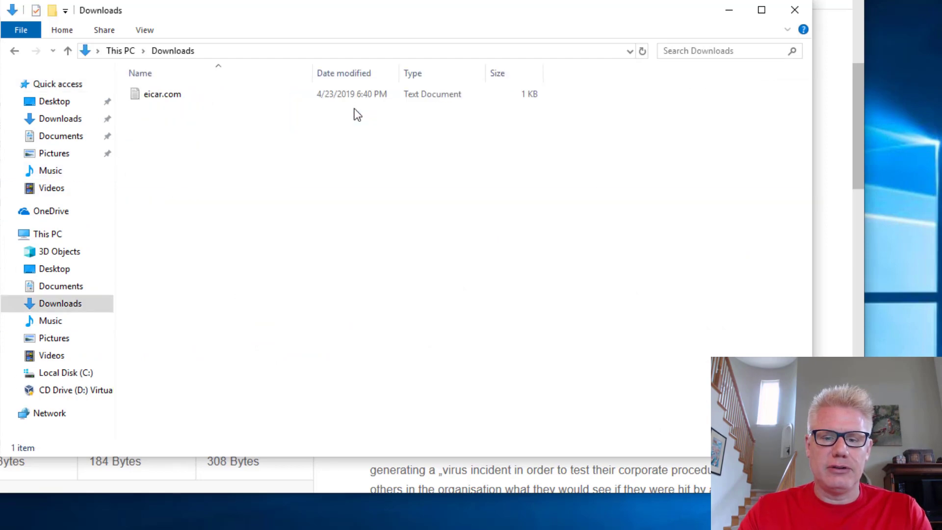
click(168, 96)
right_click(168, 98)
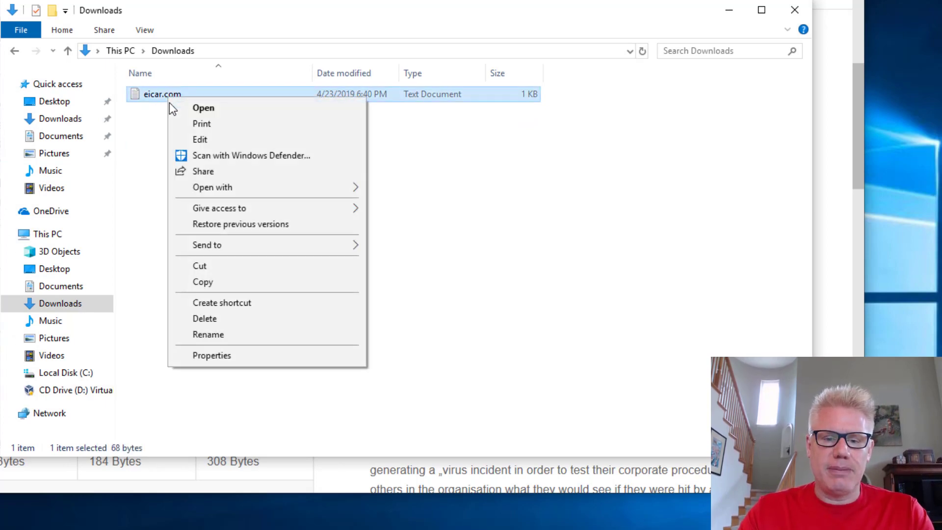
mouse_move(212, 190)
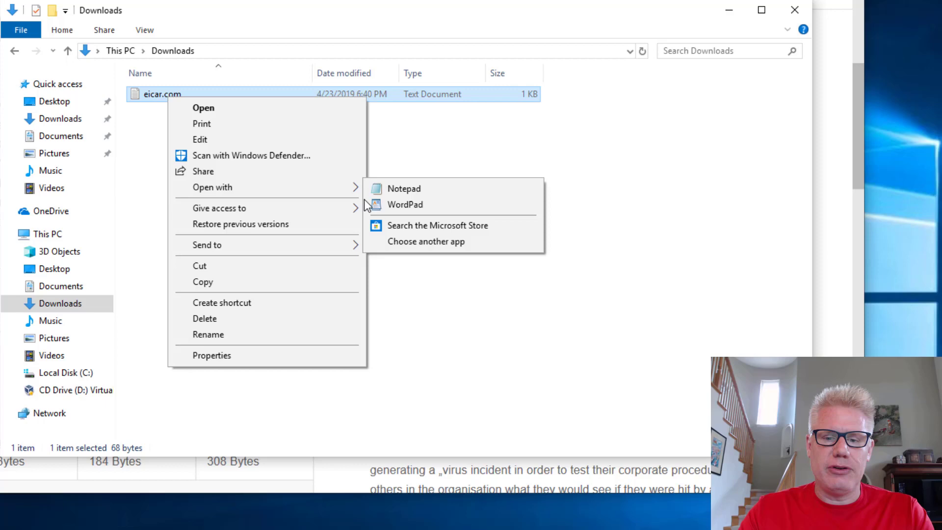
click(405, 189)
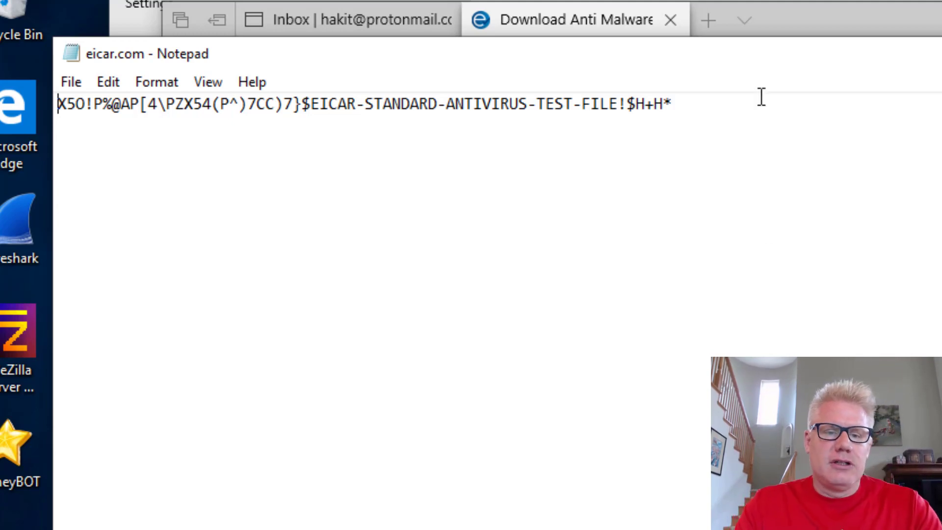
Save the EICAR string from Notepad as badware.exe, then close Notepad
drag(746, 104, 58, 83)
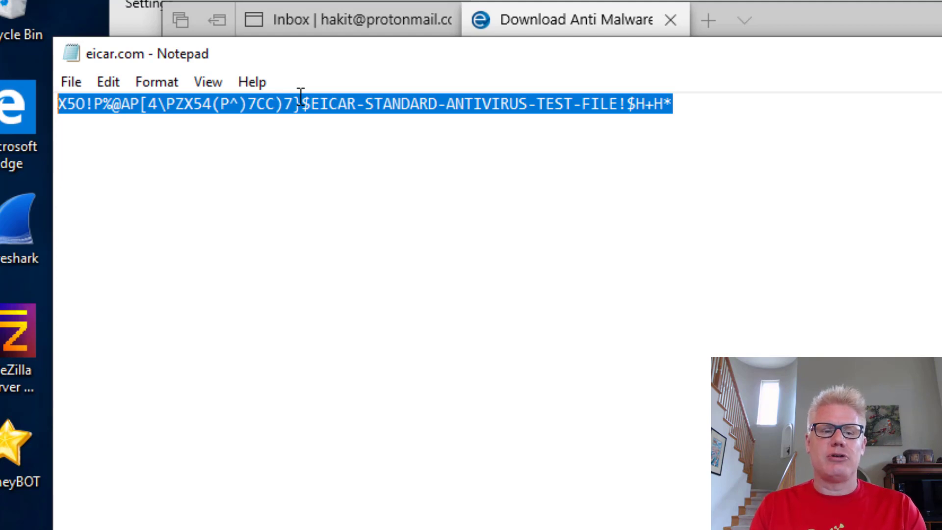
click(73, 83)
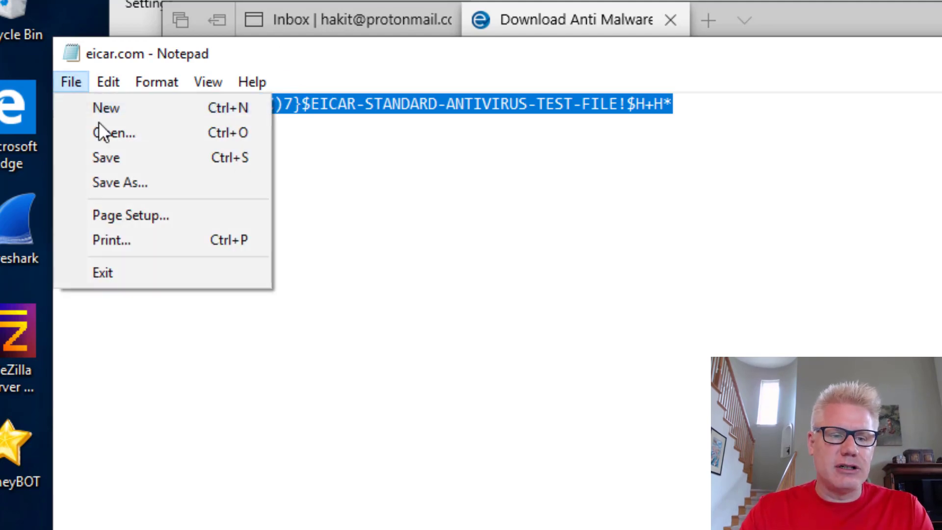
click(143, 180)
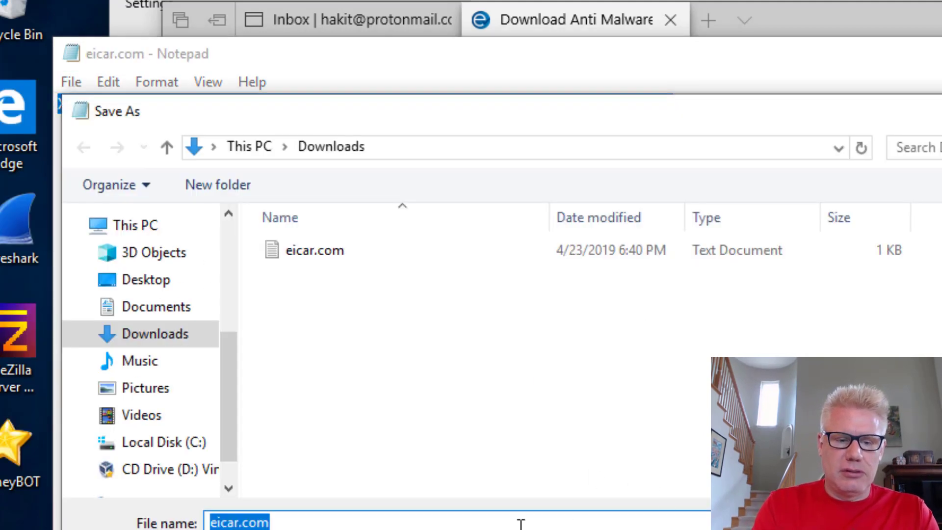
text(badwa)
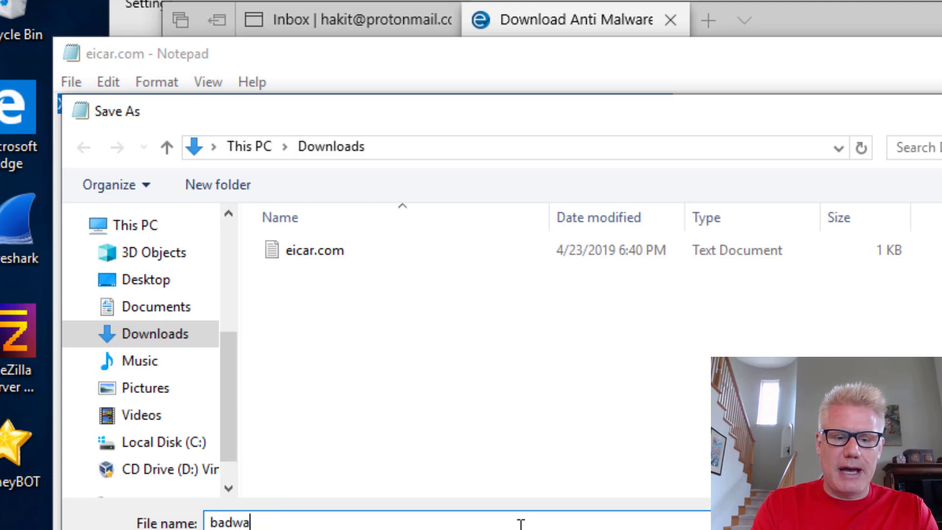
text(re.ex)
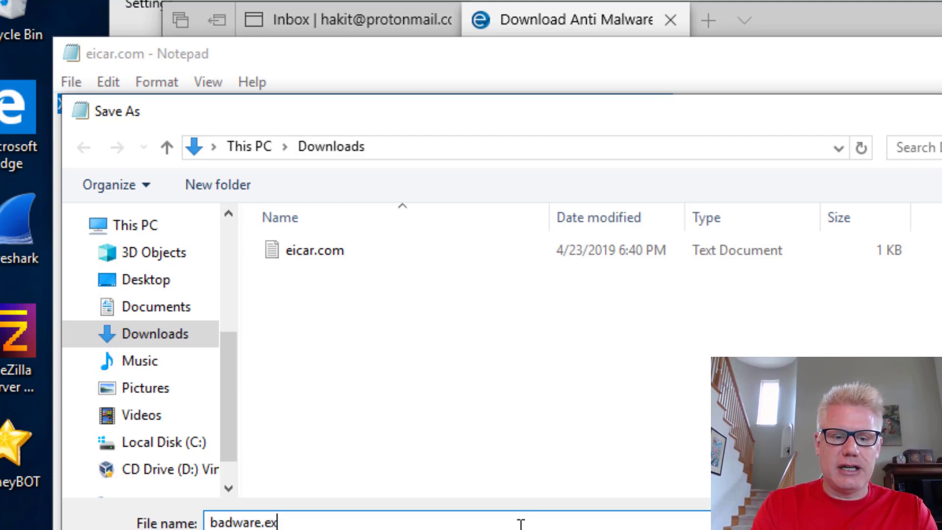
text(e)
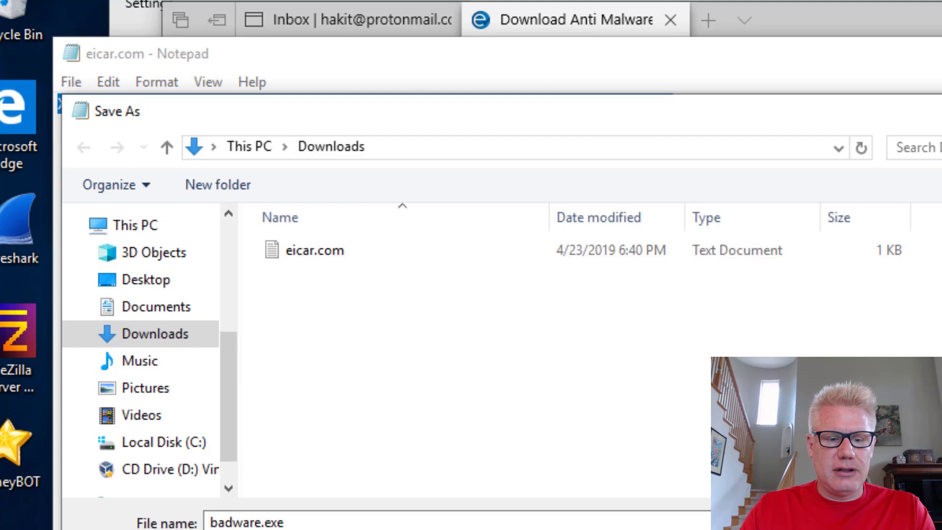
key(Return)
click(932, 8)
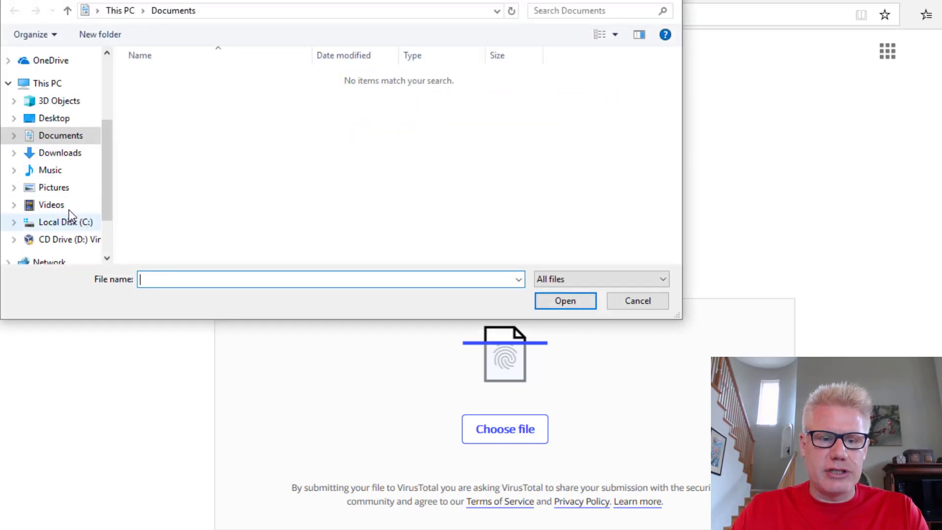
Upload badware from Downloads to VirusTotal and select the Ad-Aware detection name in the 56/57 report
click(57, 152)
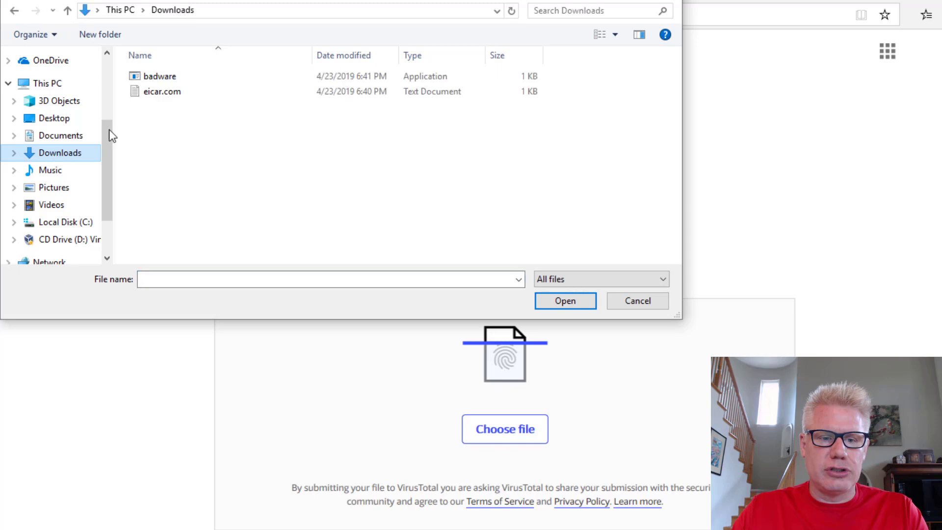
double_click(163, 78)
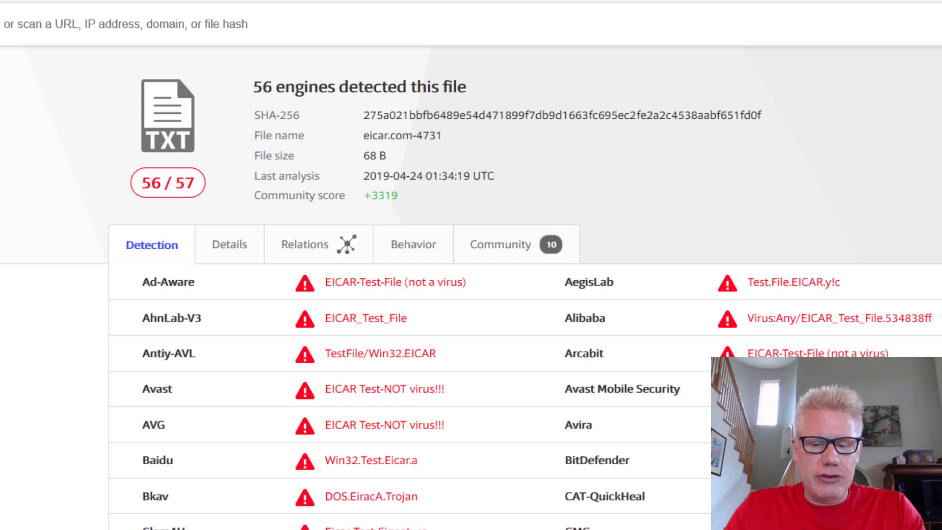
scroll(679, 226, down, 10)
scroll(678, 221, up, 10)
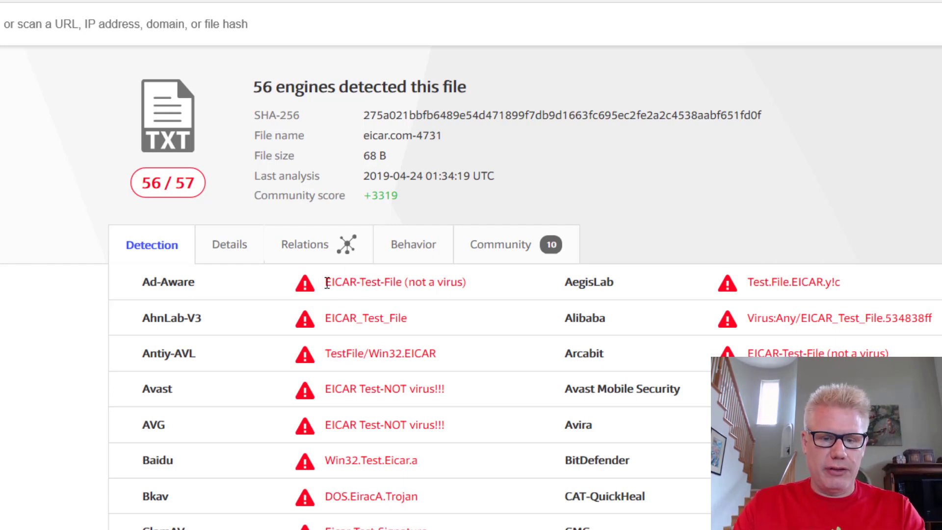
drag(327, 283, 475, 287)
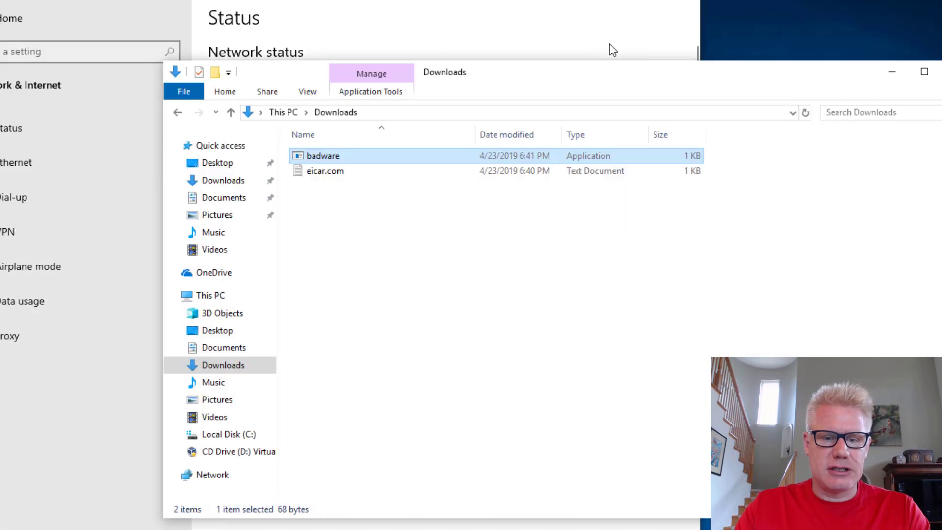
Reopen eicar.com from Downloads in Notepad through the Open with menu
click(322, 212)
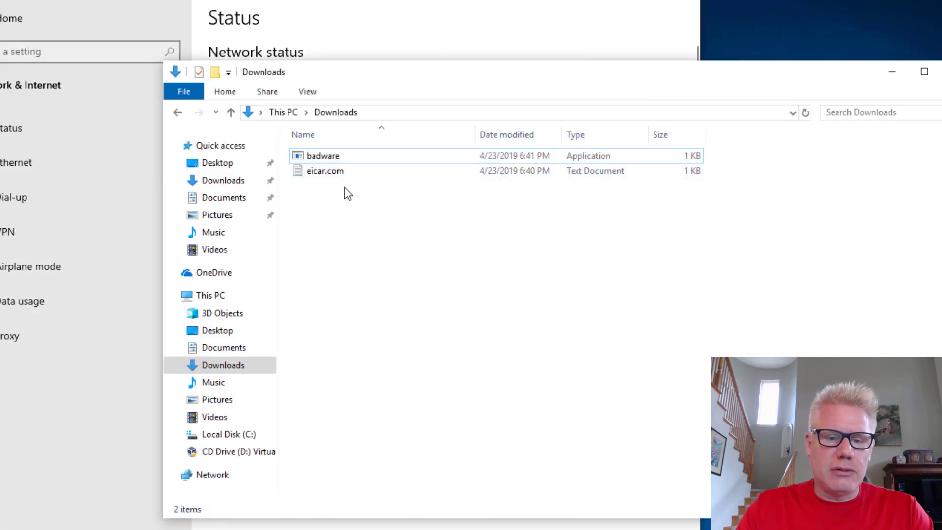
click(325, 173)
right_click(327, 179)
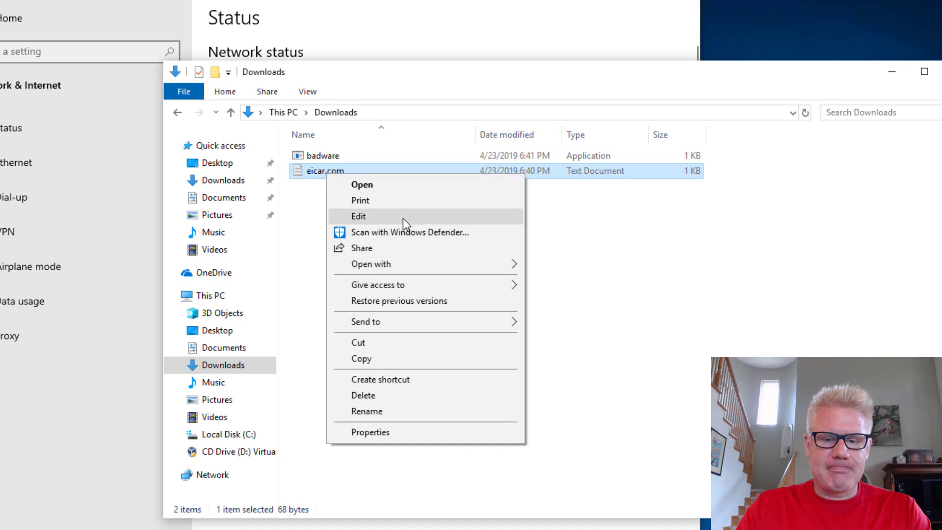
mouse_move(402, 264)
click(560, 266)
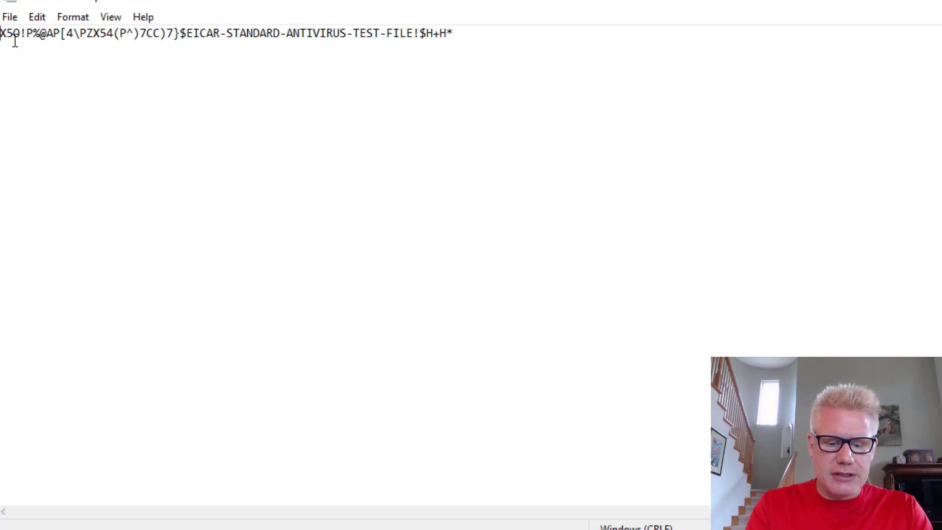
Pad the EICAR string with text such as 'is the best test ever!!!' before and after it
text(Thi)
text(s is the best )
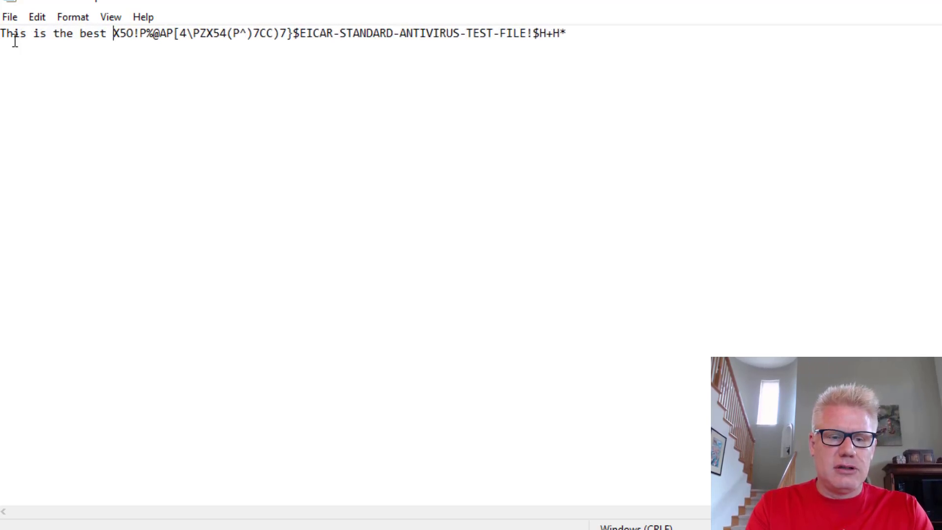
text(test ever)
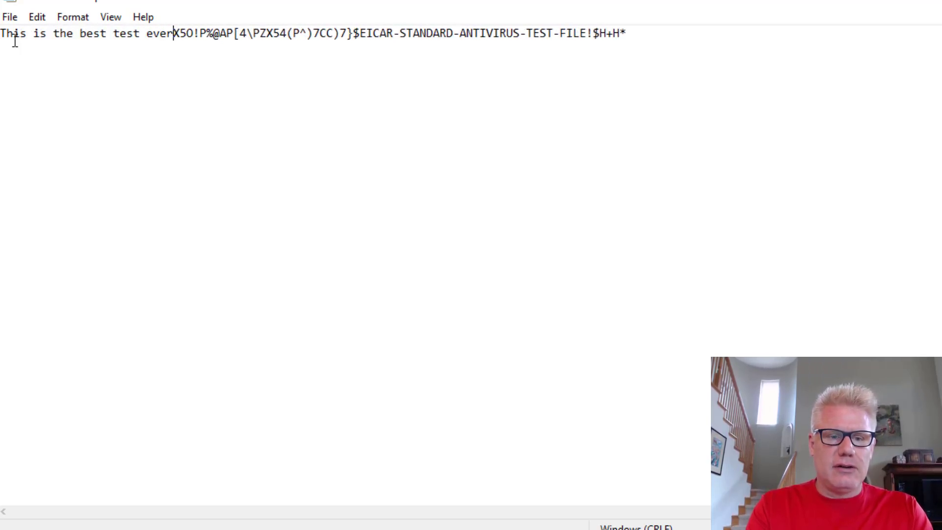
text(!!!)
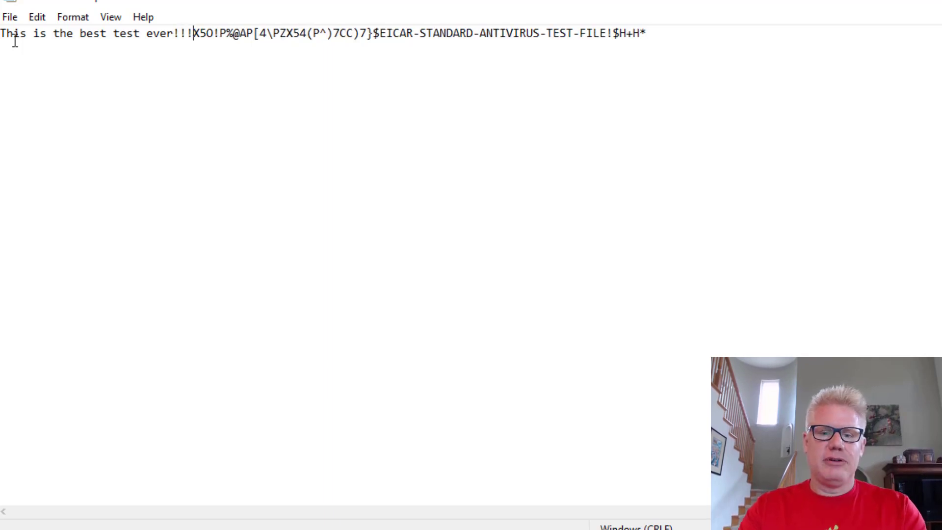
click(674, 38)
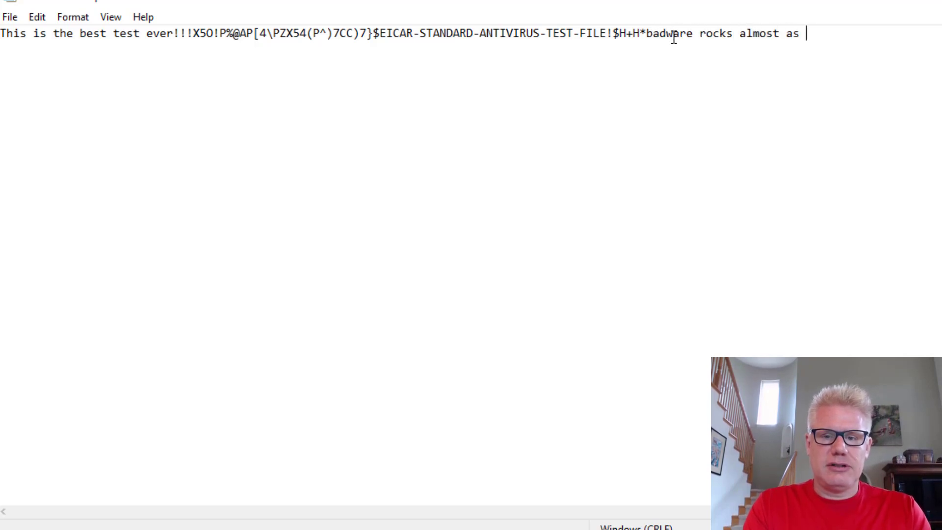
text(as Nightwish)
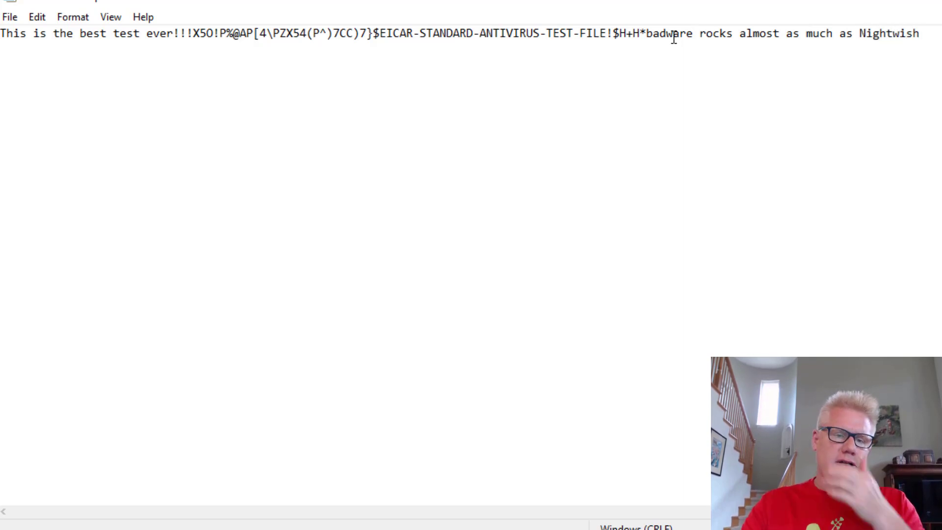
Save the padded file as badware2.exe with type All Files in Downloads
click(14, 20)
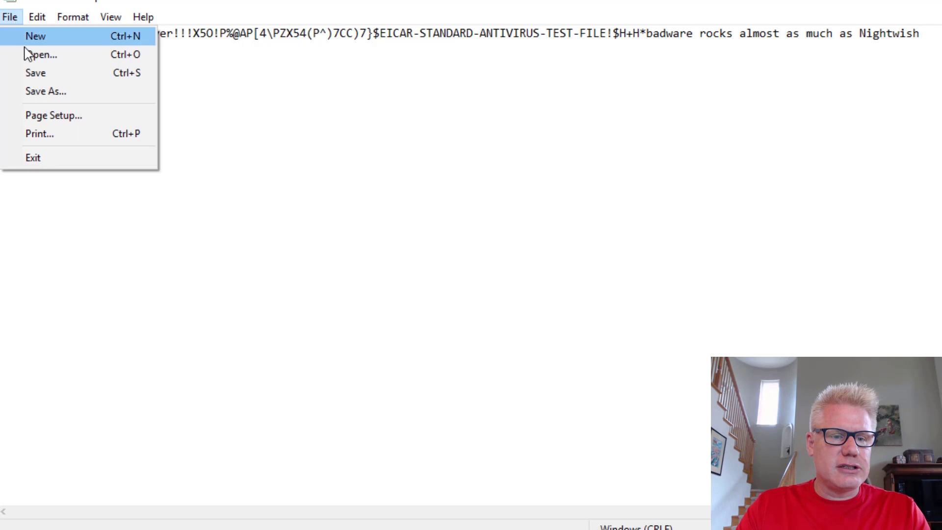
click(41, 95)
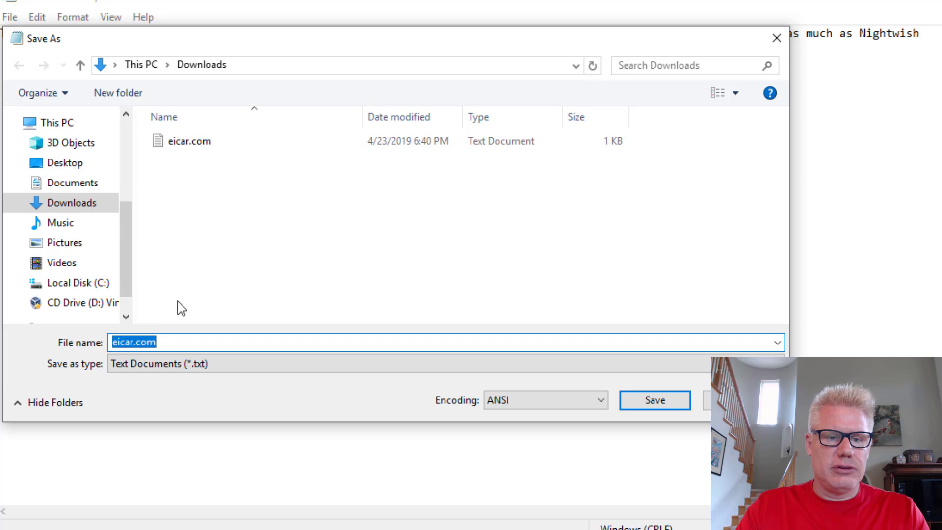
text(badware2)
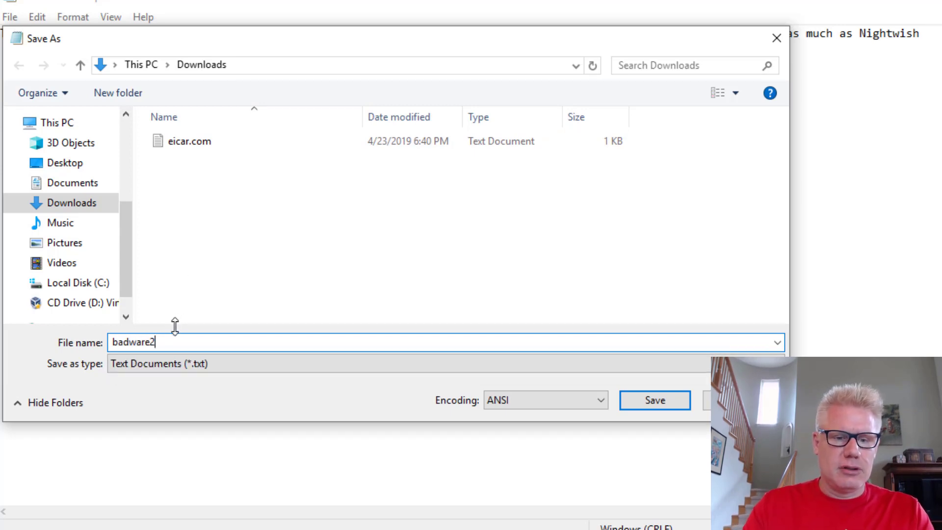
click(143, 363)
click(184, 390)
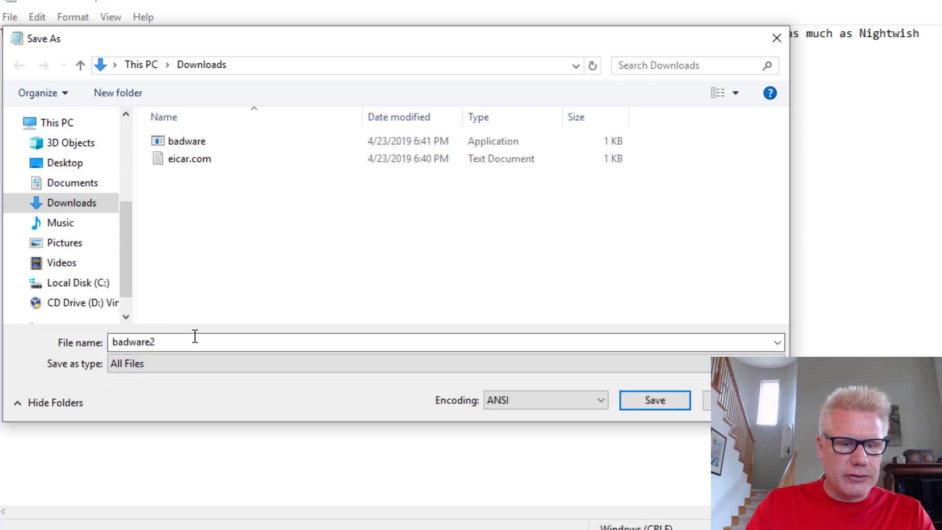
double_click(200, 343)
click(200, 345)
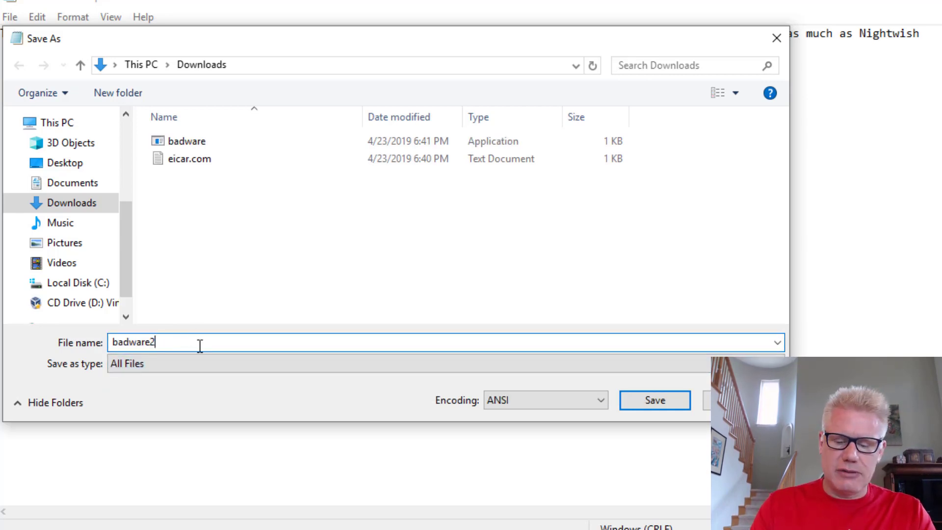
text(.exe)
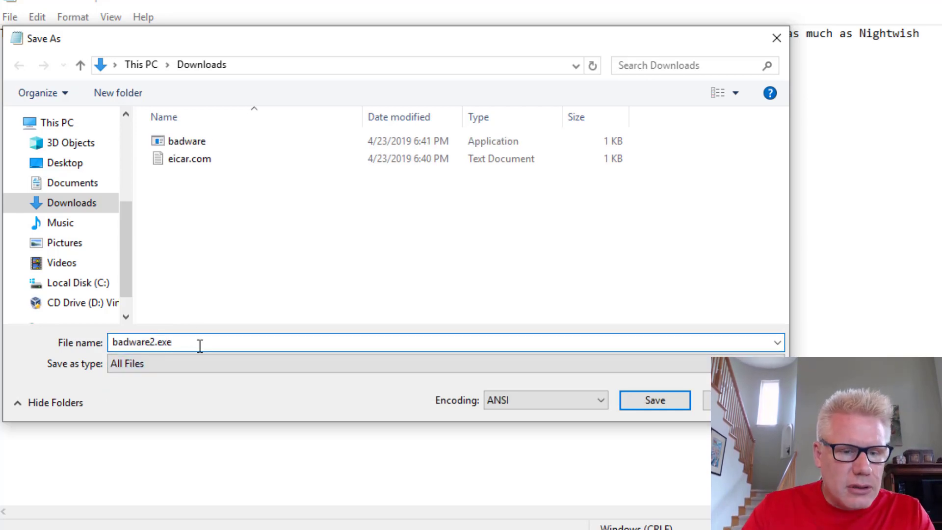
click(660, 405)
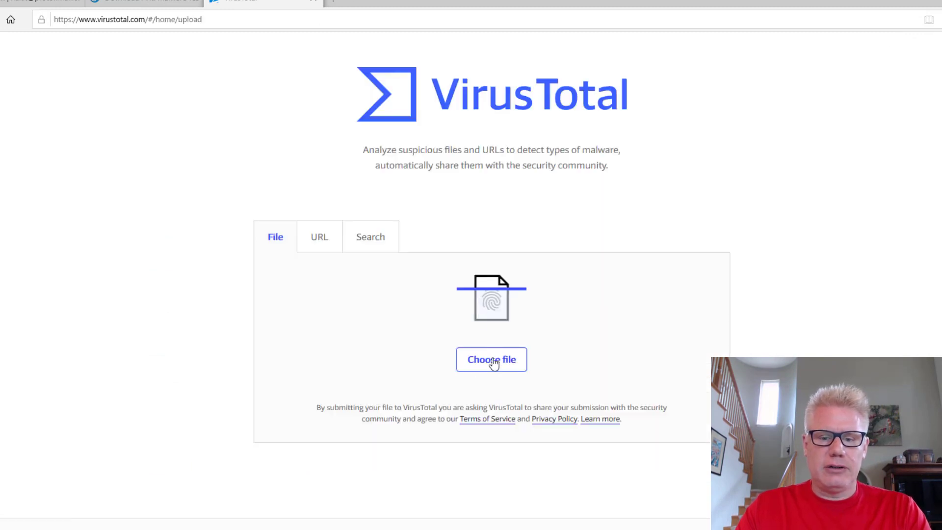
Upload badware2.exe from Downloads to VirusTotal and confirm the upload
click(493, 360)
click(65, 83)
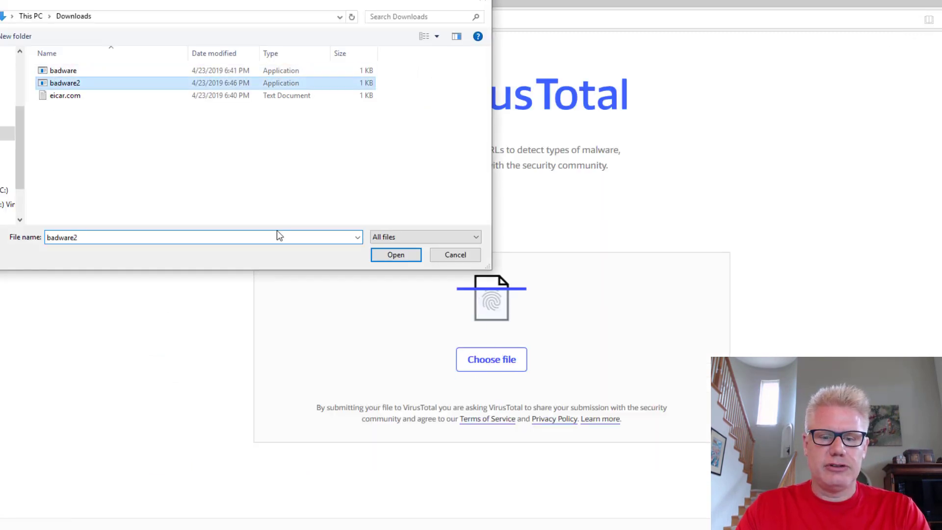
click(396, 255)
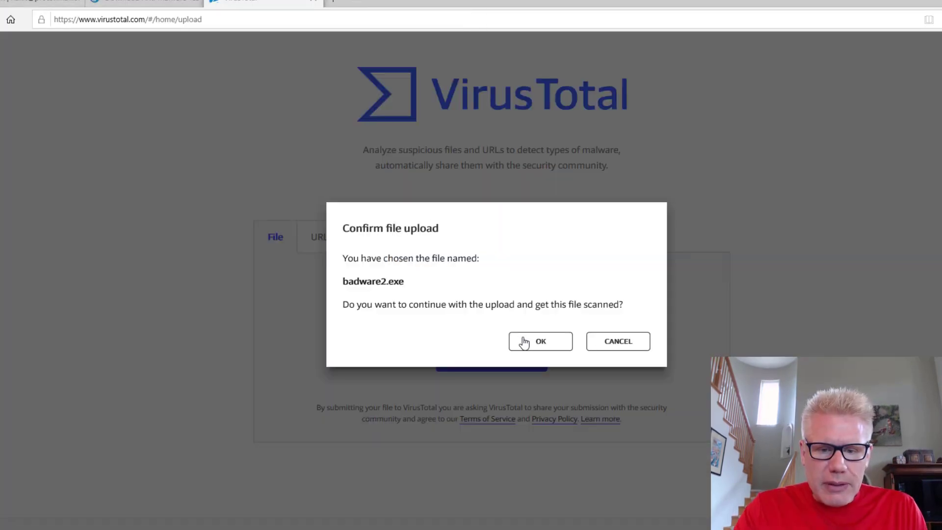
click(549, 347)
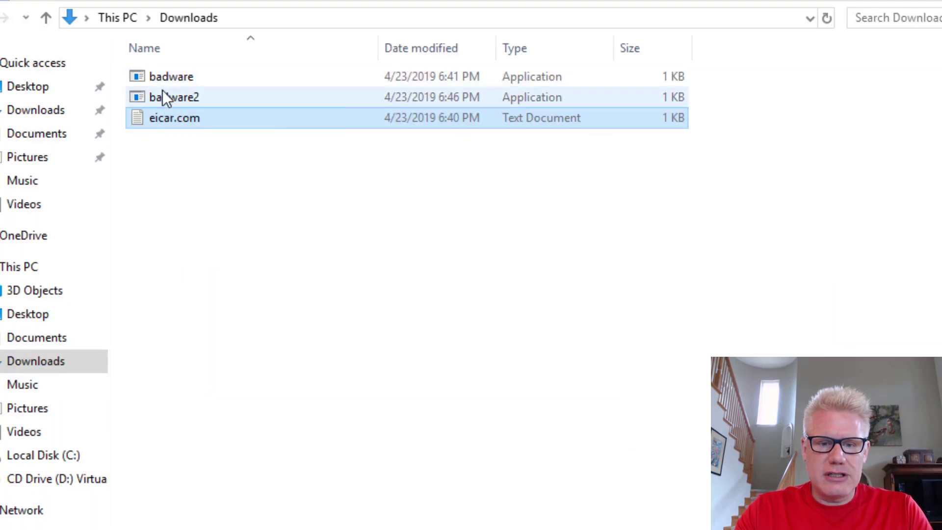
Scan badware2 and eicar.com with Windows Defender, then return to the Downloads folder
right_click(164, 90)
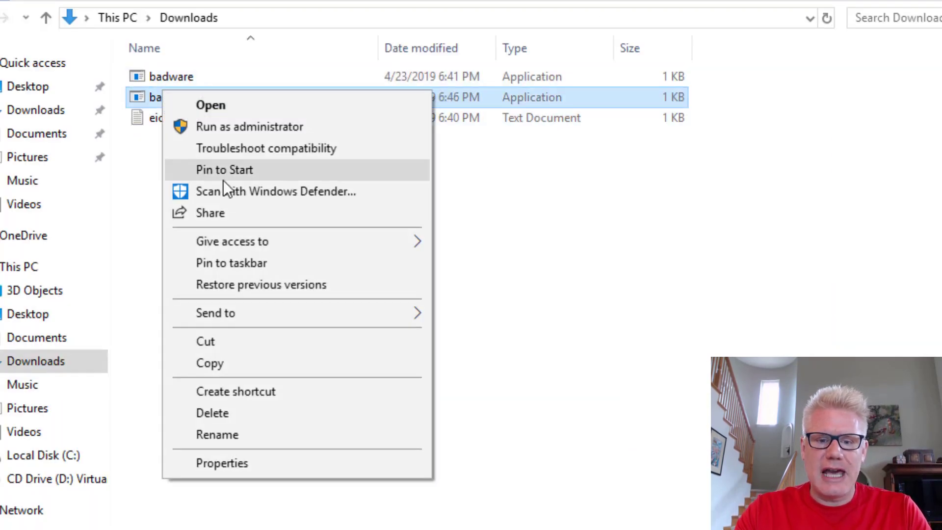
click(231, 190)
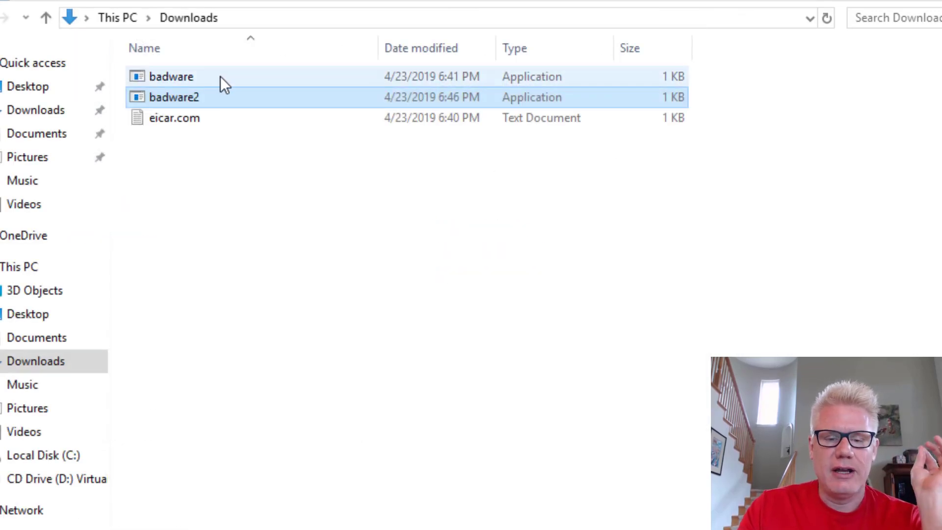
right_click(154, 119)
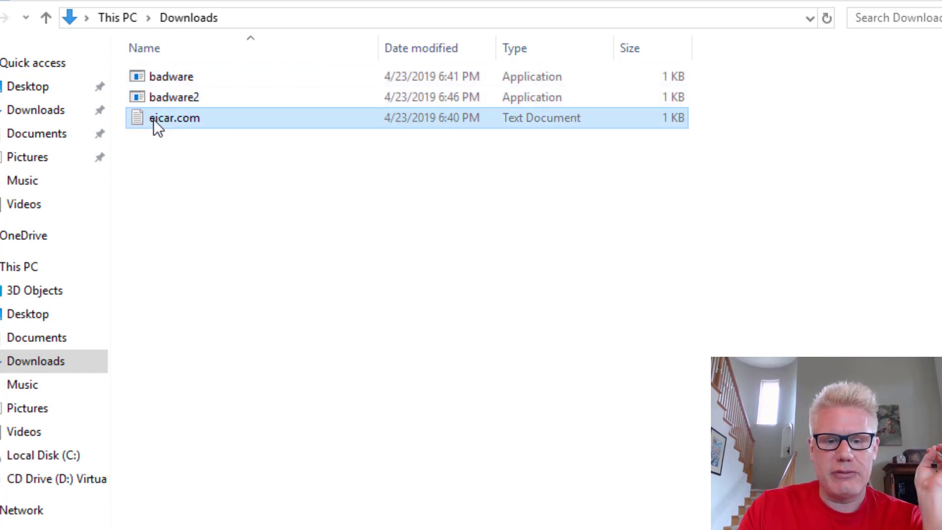
click(196, 202)
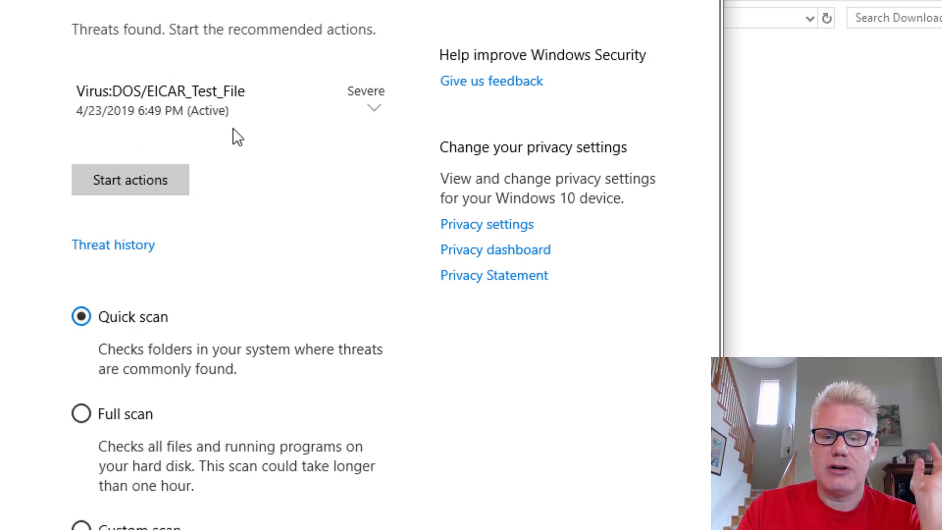
key(alt+Tab)
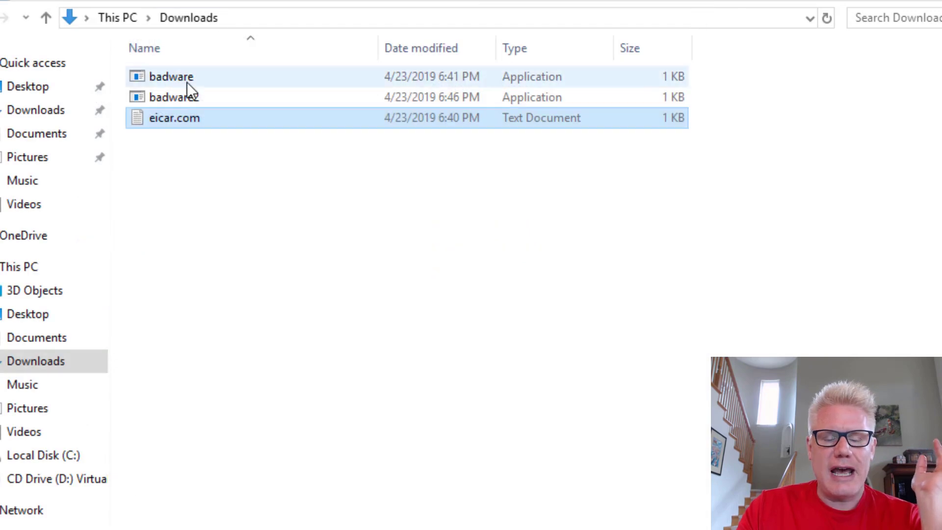